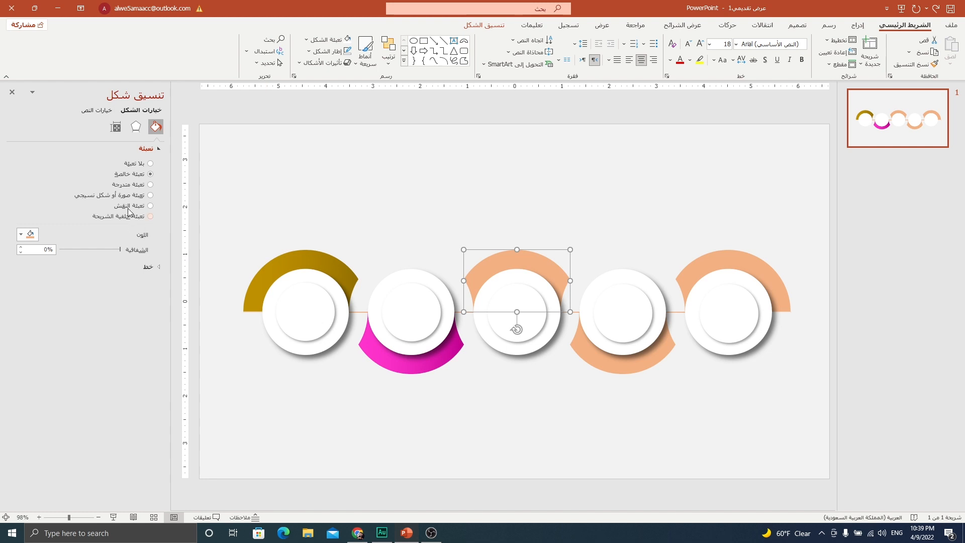
- Apply a gradient fill to the third (middle) arc and recolour its first gradient stop deep magenta
{"action": "left_click", "coordinate": [145, 185]}
{"action": "left_click", "coordinate": [54, 305]}
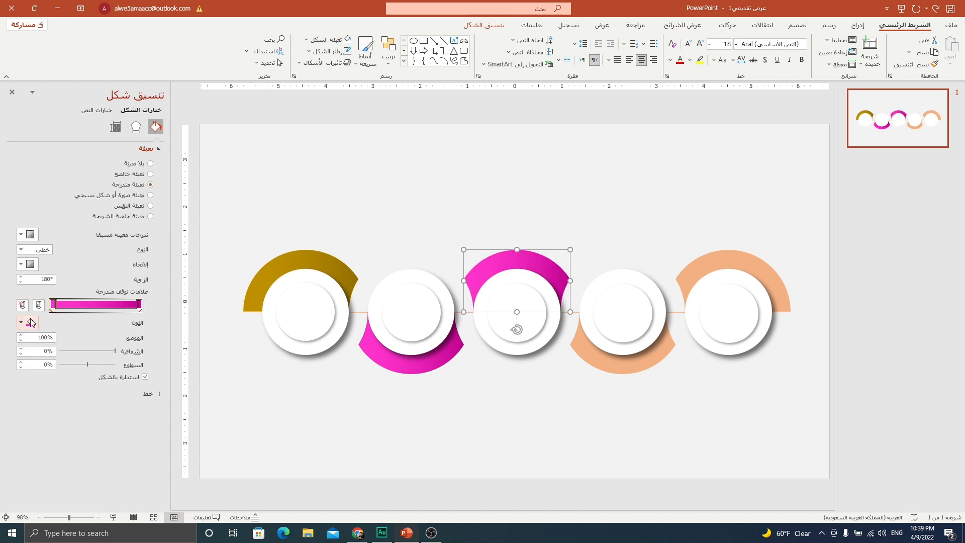
{"action": "left_click", "coordinate": [28, 322]}
{"action": "left_click", "coordinate": [68, 462]}
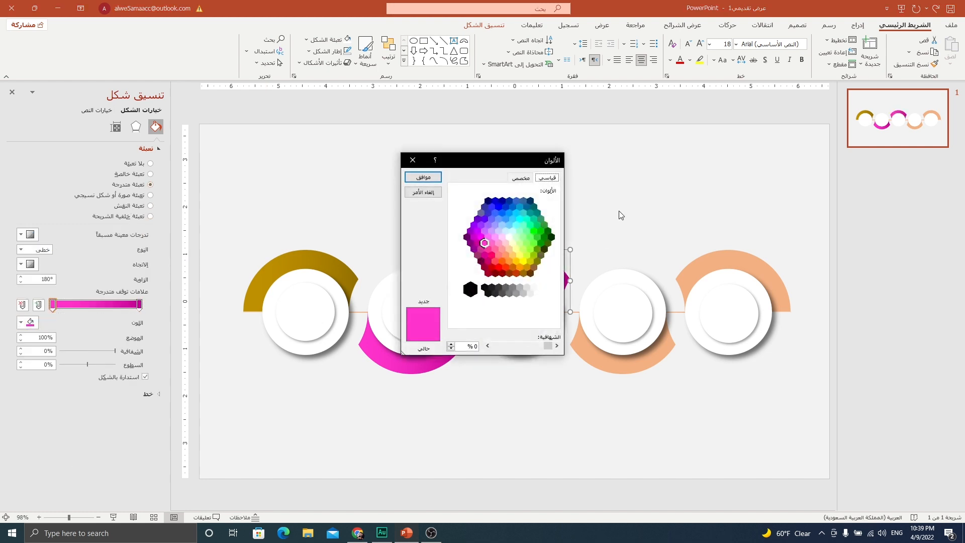
{"action": "left_click", "coordinate": [474, 250]}
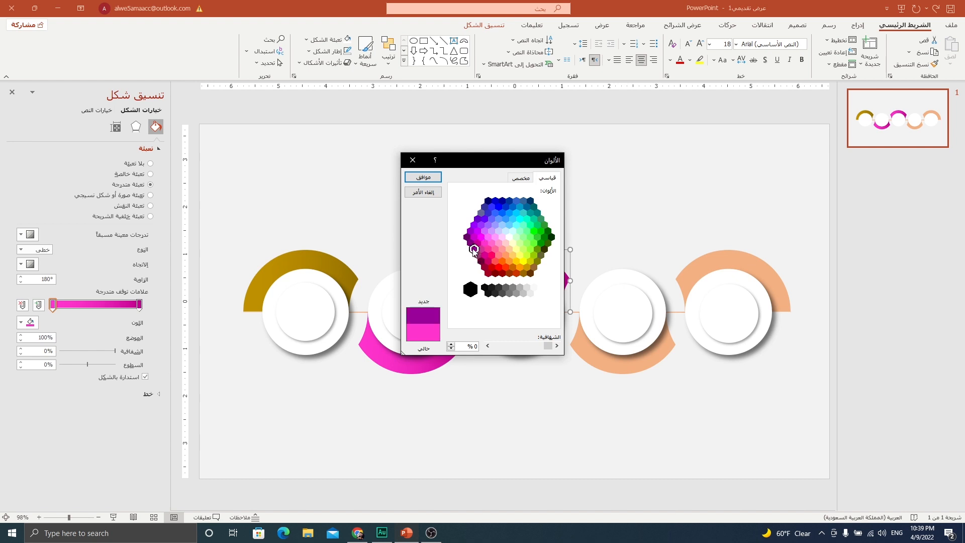
{"action": "left_click", "coordinate": [486, 256]}
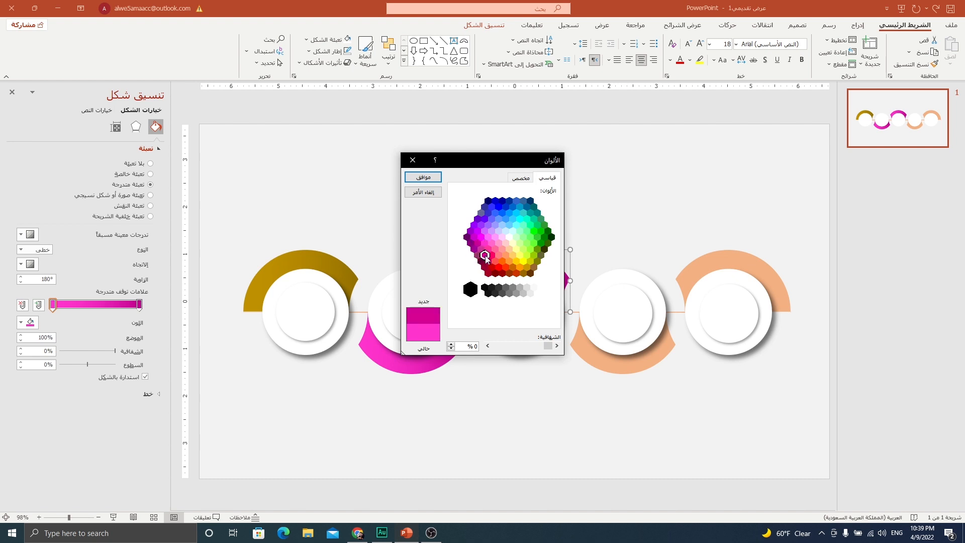
{"action": "left_click", "coordinate": [424, 176]}
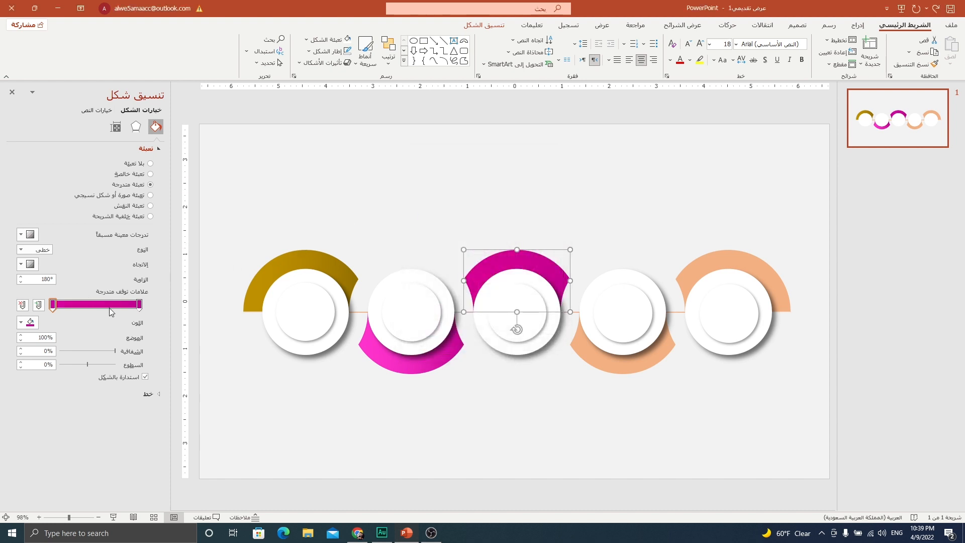
- Recolour the other gradient stop of the middle arc with a dark purple from the standard colour palette
{"action": "left_click", "coordinate": [52, 304]}
{"action": "left_click", "coordinate": [26, 322]}
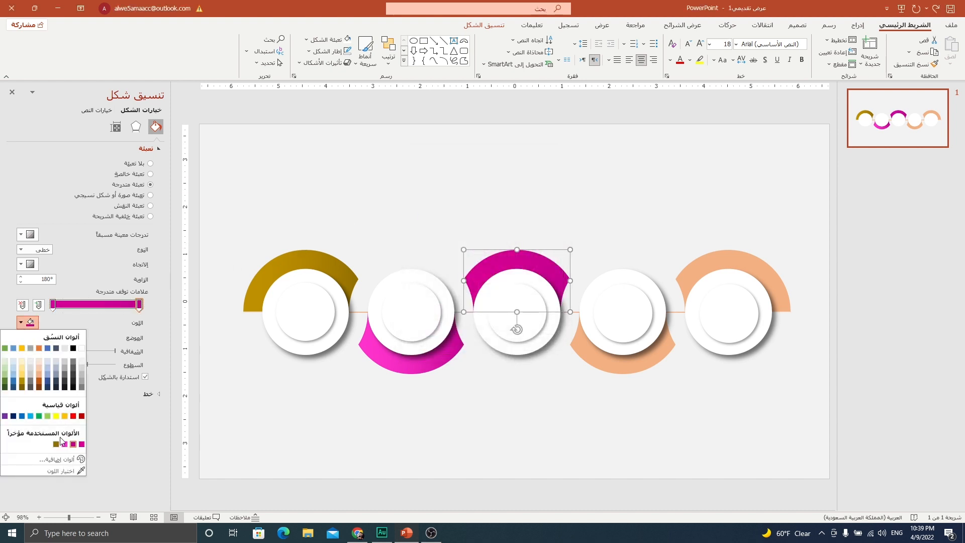
{"action": "left_click", "coordinate": [56, 461]}
{"action": "left_click_drag", "start_coordinate": [454, 238], "coordinate": [454, 250]}
{"action": "left_click", "coordinate": [423, 177]}
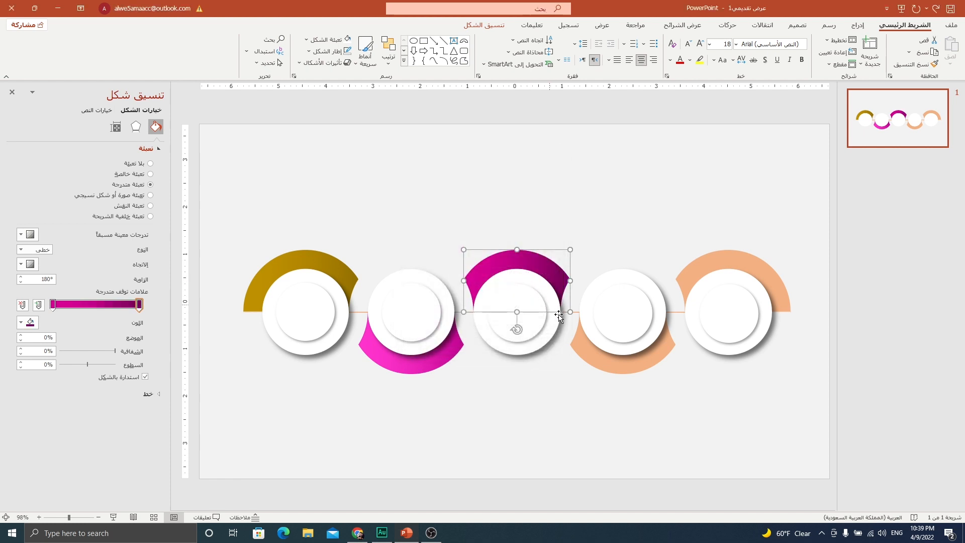
- Give the fourth arc a gradient fill running from medium blue to the standard dark blue
{"action": "left_click", "coordinate": [607, 361]}
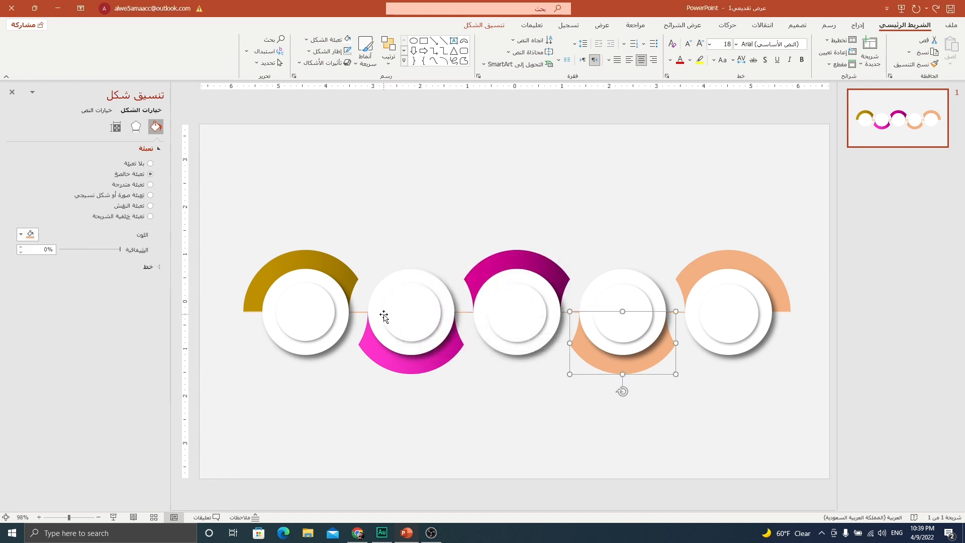
{"action": "left_click", "coordinate": [134, 184]}
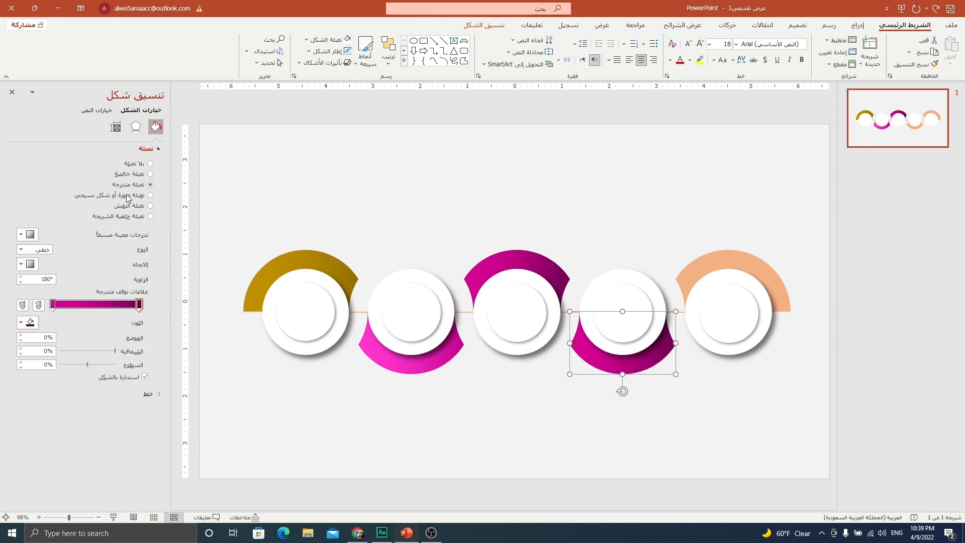
{"action": "left_click", "coordinate": [53, 306]}
{"action": "left_click", "coordinate": [28, 322]}
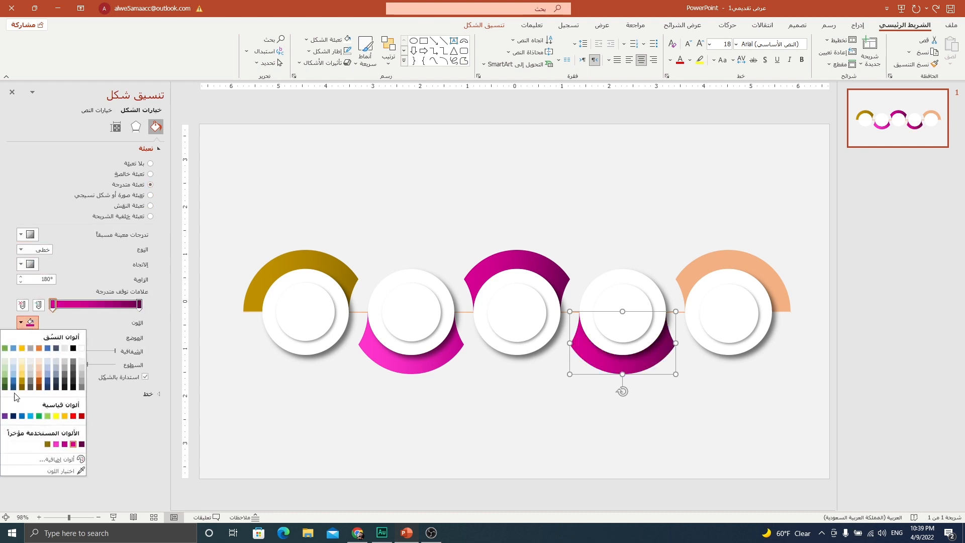
{"action": "left_click", "coordinate": [14, 384]}
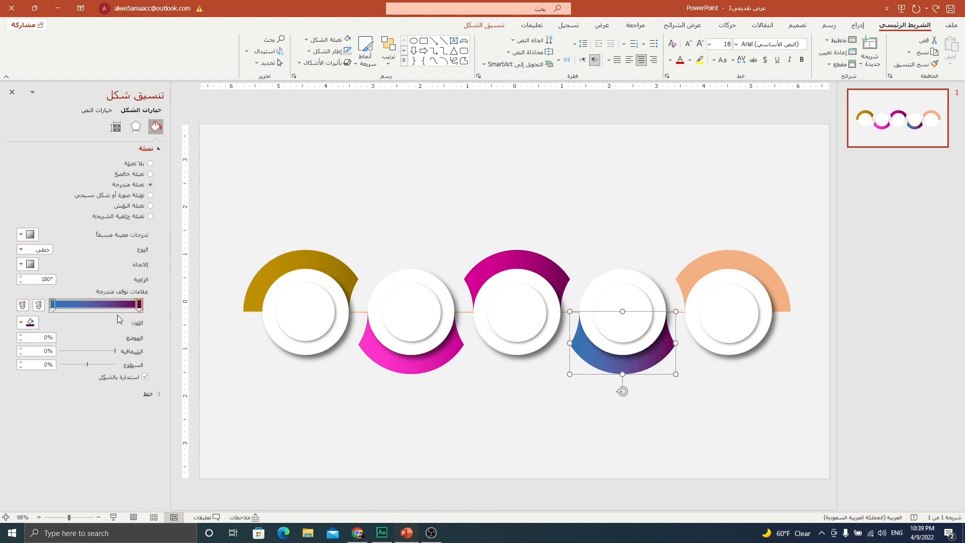
{"action": "left_click", "coordinate": [31, 324]}
{"action": "left_click", "coordinate": [15, 420]}
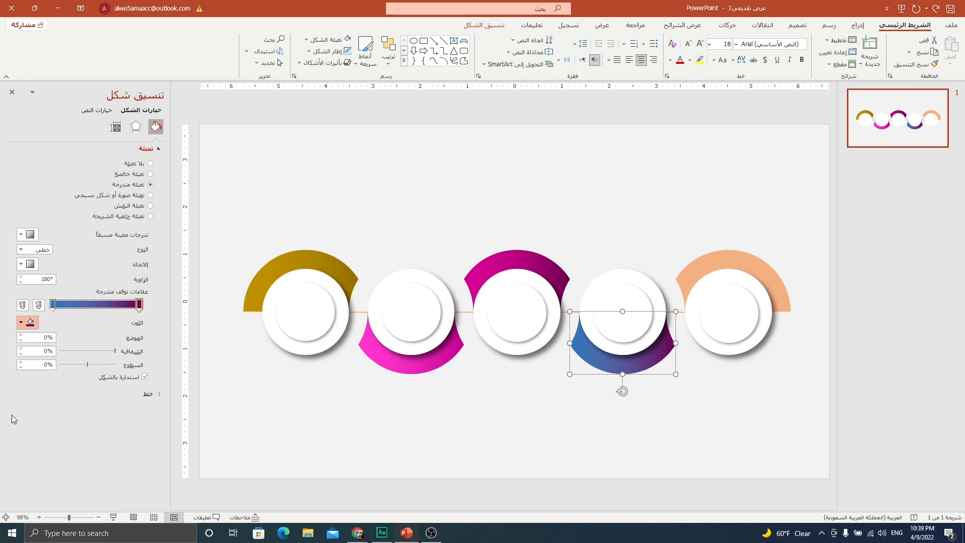
- Give the fifth arc a gradient fill with light blue as its first stop, keeping the dark blue end stop
{"action": "left_click", "coordinate": [717, 267]}
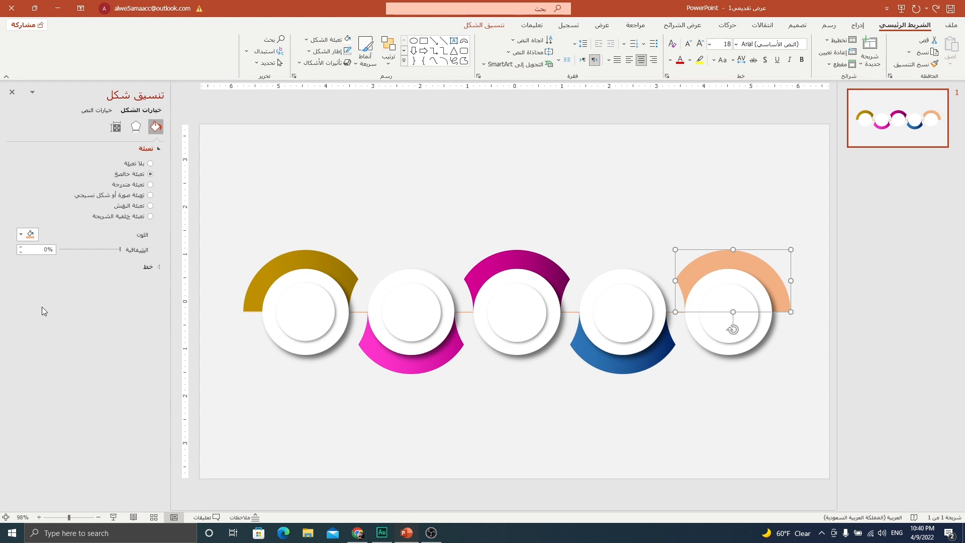
{"action": "left_click", "coordinate": [136, 187]}
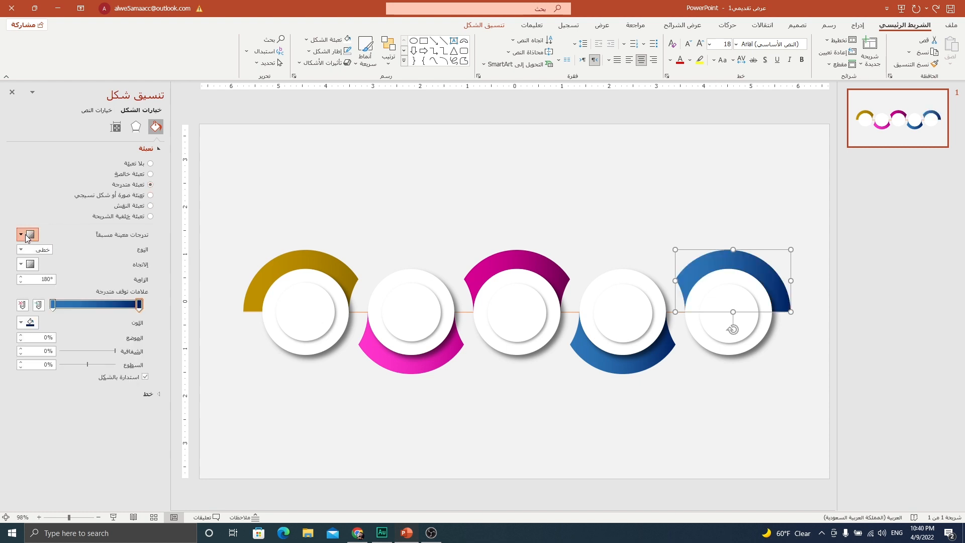
{"action": "left_click", "coordinate": [29, 234]}
{"action": "left_click", "coordinate": [72, 222]}
{"action": "left_click", "coordinate": [52, 304]}
{"action": "left_click", "coordinate": [21, 322]}
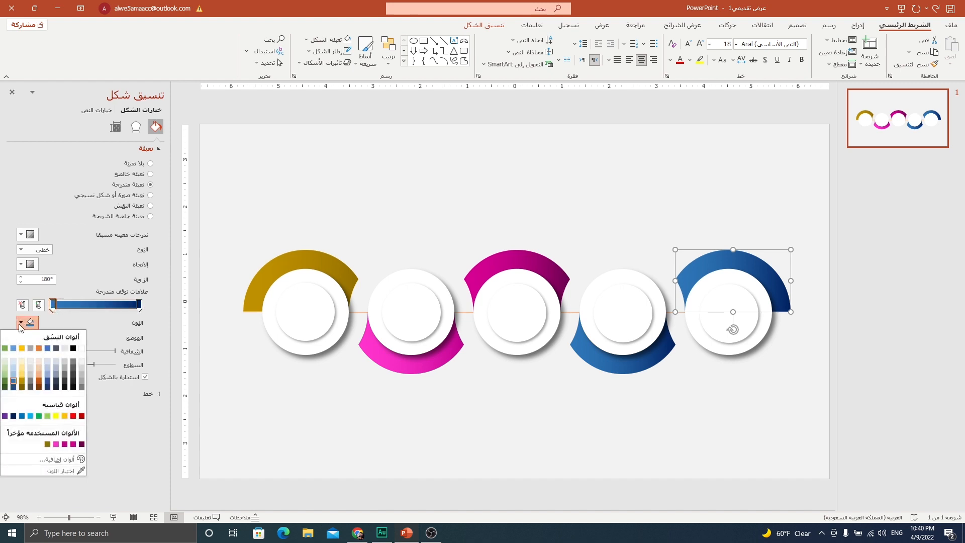
{"action": "left_click", "coordinate": [30, 416]}
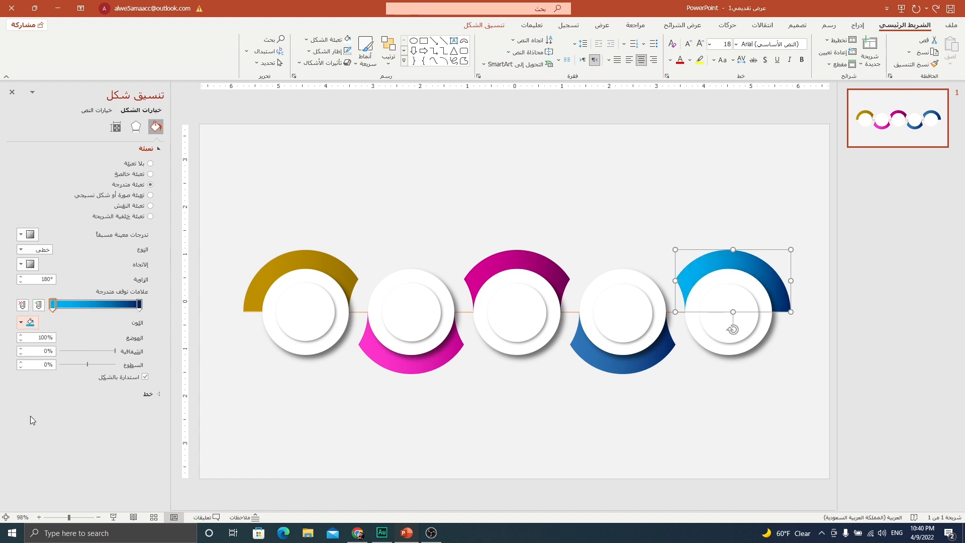
{"action": "left_click", "coordinate": [140, 304]}
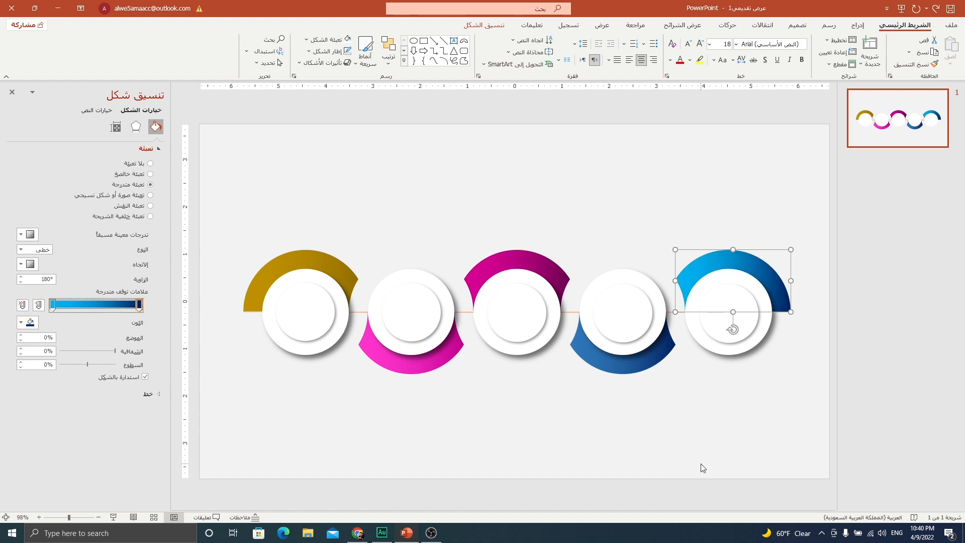
{"action": "left_click", "coordinate": [395, 455]}
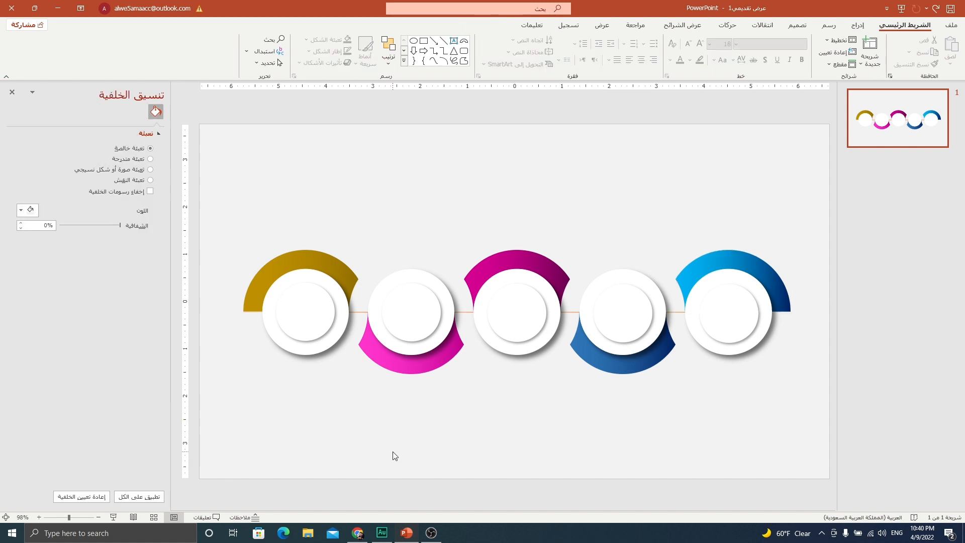
- Copy the gold and pink arcs' formatting onto the inner circles of the first and second rings with Format Painter
{"action": "left_click", "coordinate": [302, 304]}
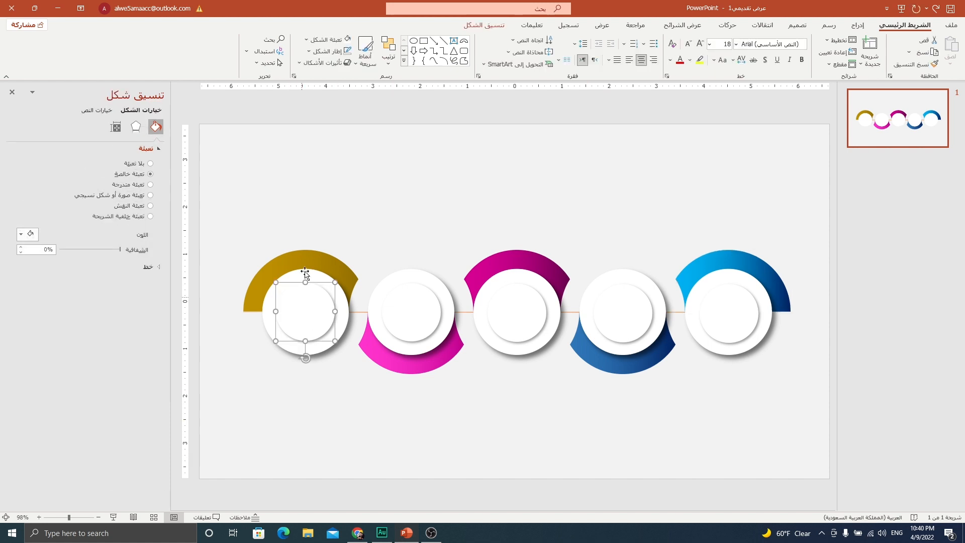
{"action": "left_click", "coordinate": [301, 257]}
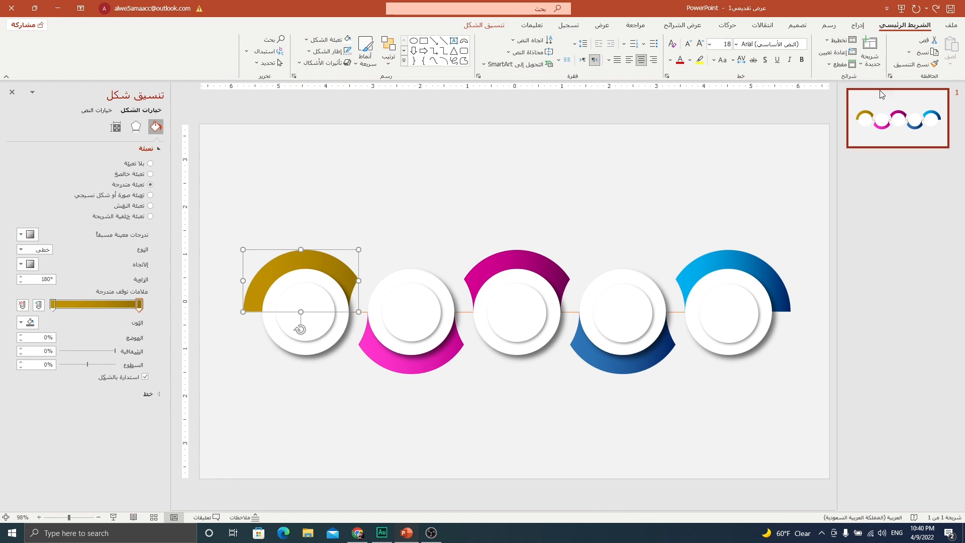
{"action": "left_click", "coordinate": [914, 64]}
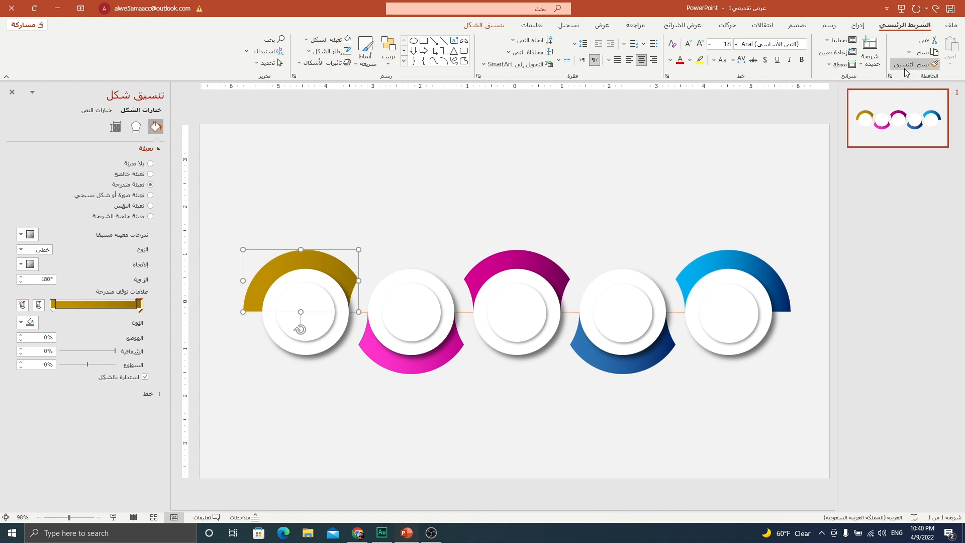
{"action": "left_click", "coordinate": [311, 318]}
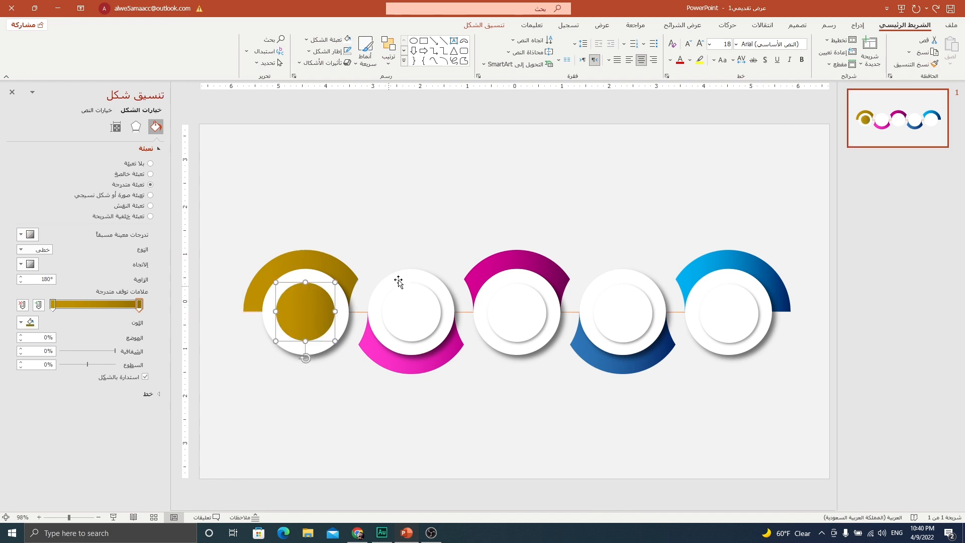
{"action": "left_click", "coordinate": [416, 363]}
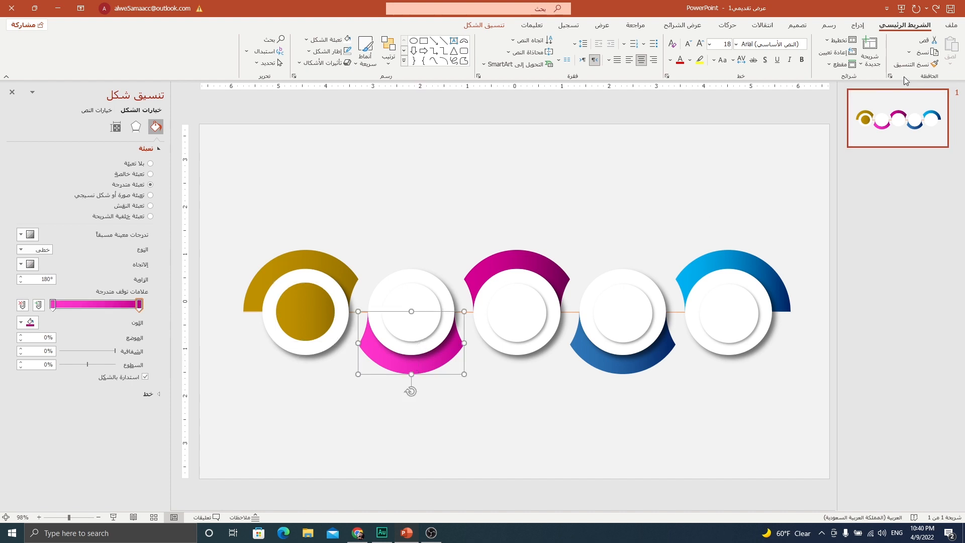
{"action": "left_click", "coordinate": [913, 64]}
{"action": "left_click", "coordinate": [424, 301]}
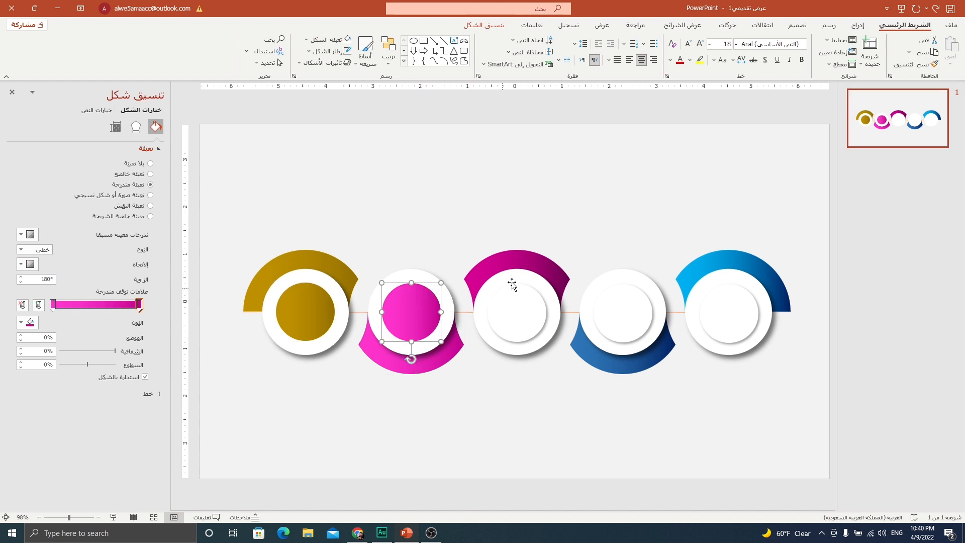
- Copy the formatting of the magenta and dark blue arcs onto the third and fourth inner circles
{"action": "left_click", "coordinate": [536, 261]}
{"action": "left_click", "coordinate": [913, 64]}
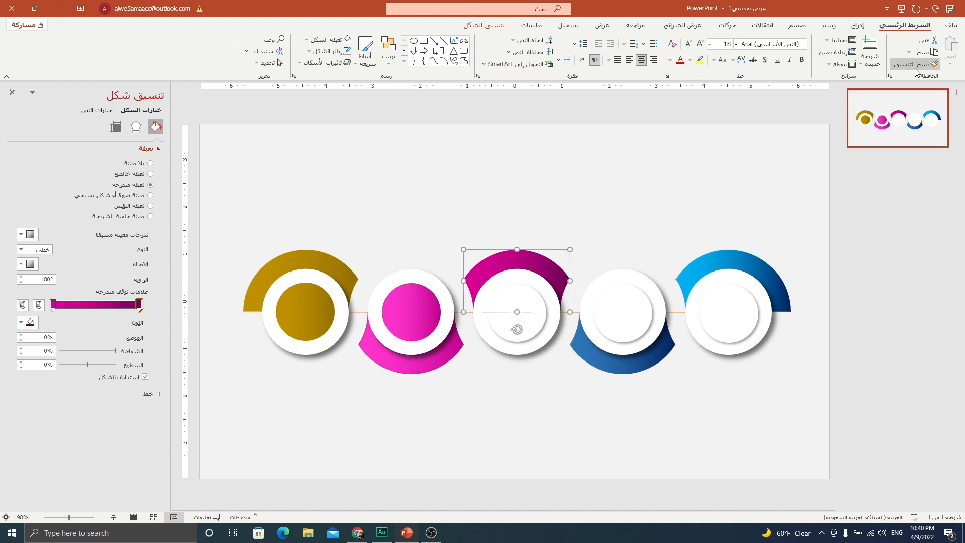
{"action": "left_click", "coordinate": [534, 310]}
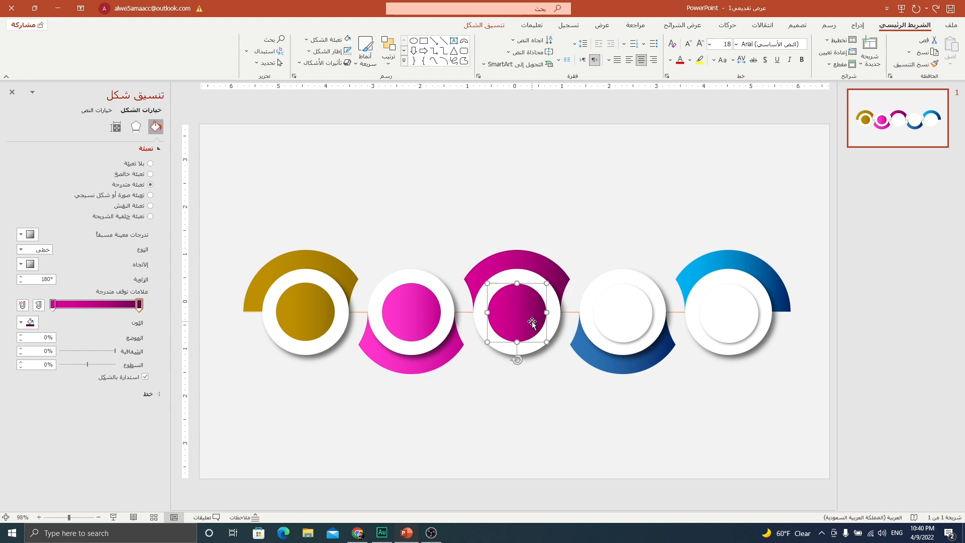
{"action": "left_click", "coordinate": [630, 369]}
{"action": "left_click", "coordinate": [917, 65]}
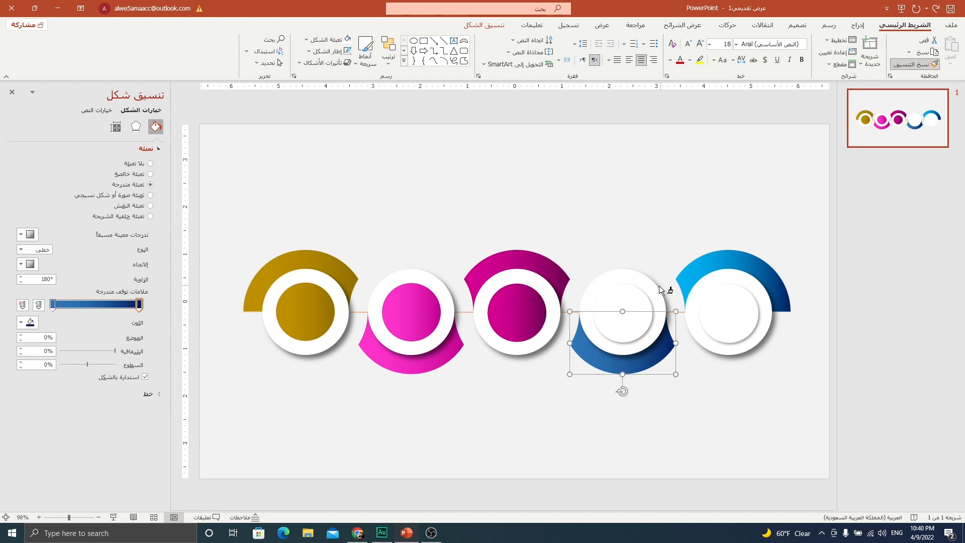
{"action": "left_click", "coordinate": [639, 297]}
- Copy the light blue arc's formatting onto the fifth inner circle
{"action": "left_click", "coordinate": [744, 258]}
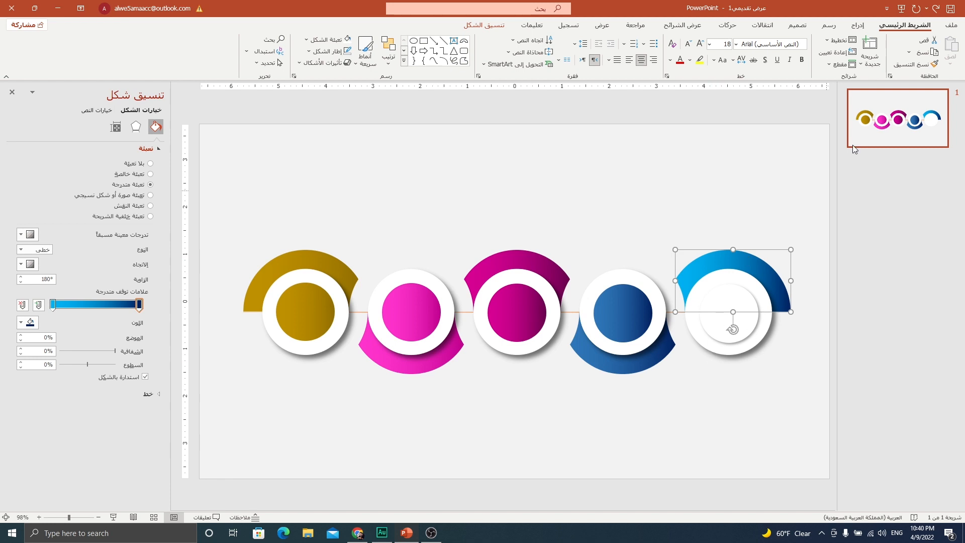
{"action": "left_click", "coordinate": [914, 64]}
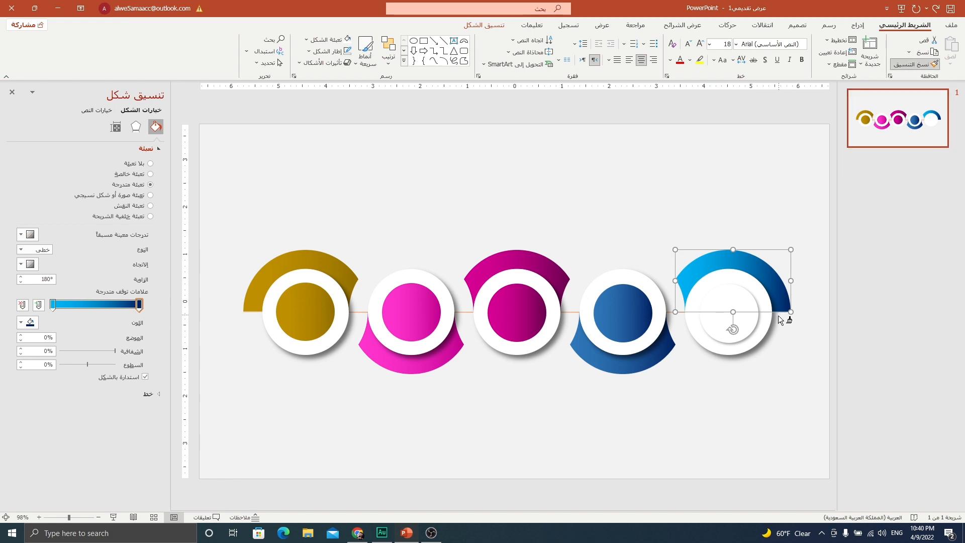
{"action": "left_click", "coordinate": [749, 317]}
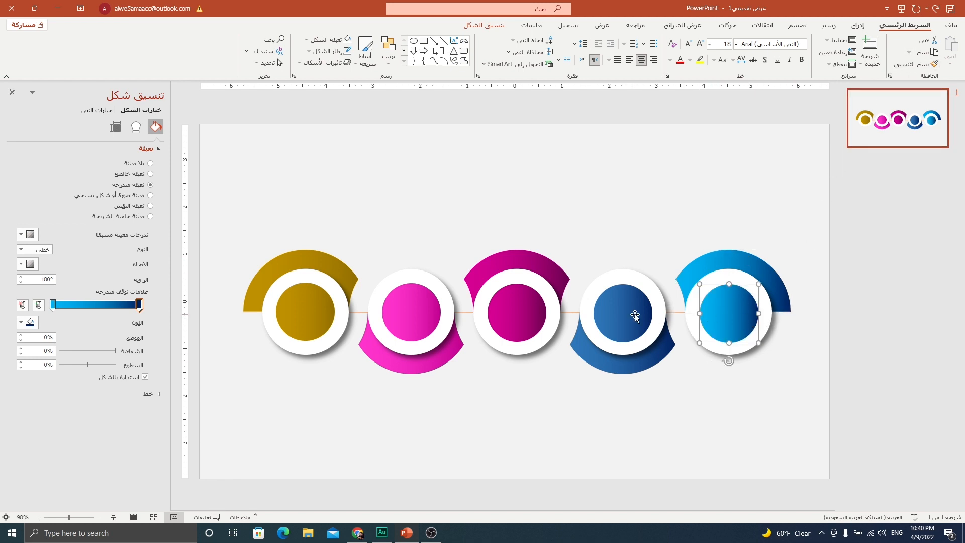
- Add a preset outer shadow angled at 45° to all five coloured inner circles together
{"action": "left_click", "coordinate": [606, 318], "text": "shift"}
{"action": "left_click", "coordinate": [533, 318], "text": "shift"}
{"action": "left_click", "coordinate": [412, 316], "text": "shift"}
{"action": "left_click", "coordinate": [306, 314], "text": "shift"}
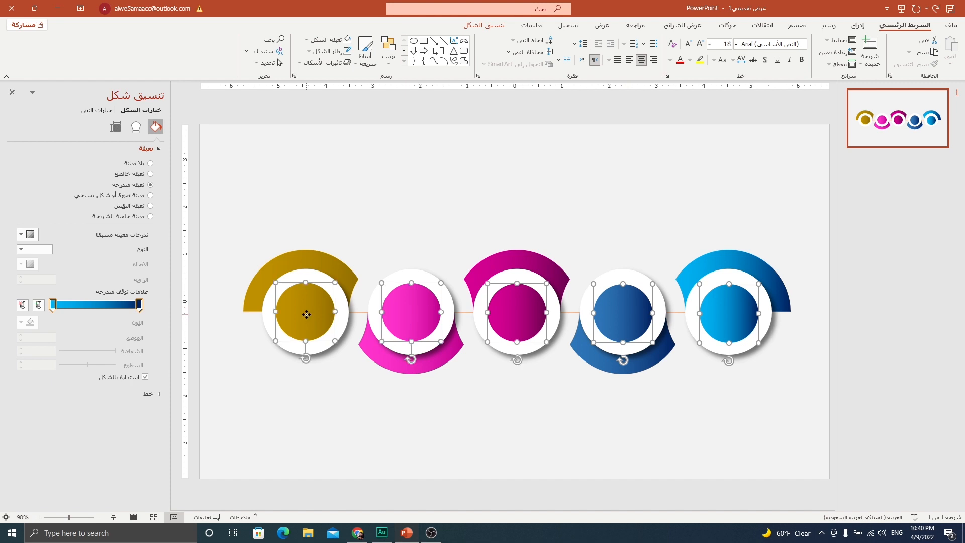
{"action": "left_click", "coordinate": [136, 126]}
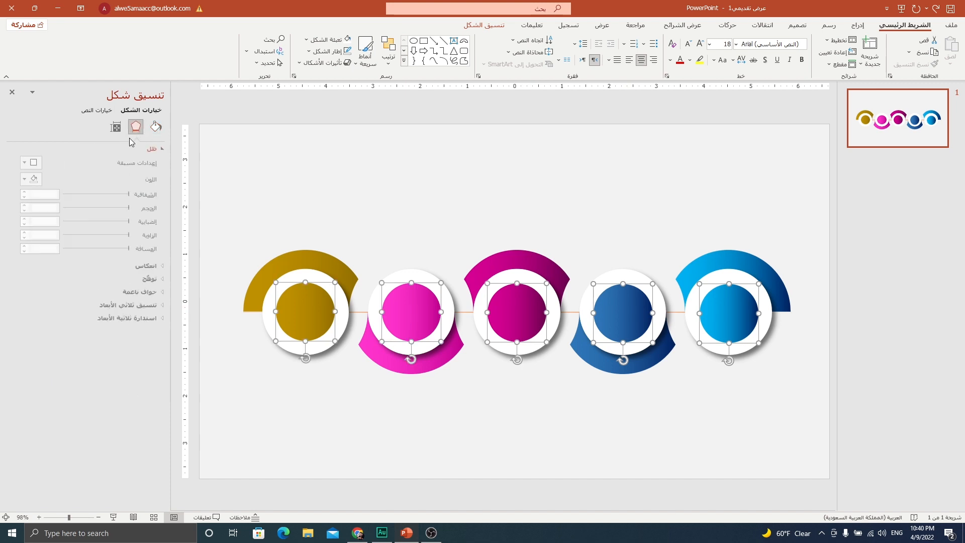
{"action": "left_click", "coordinate": [26, 168]}
{"action": "left_click", "coordinate": [69, 247]}
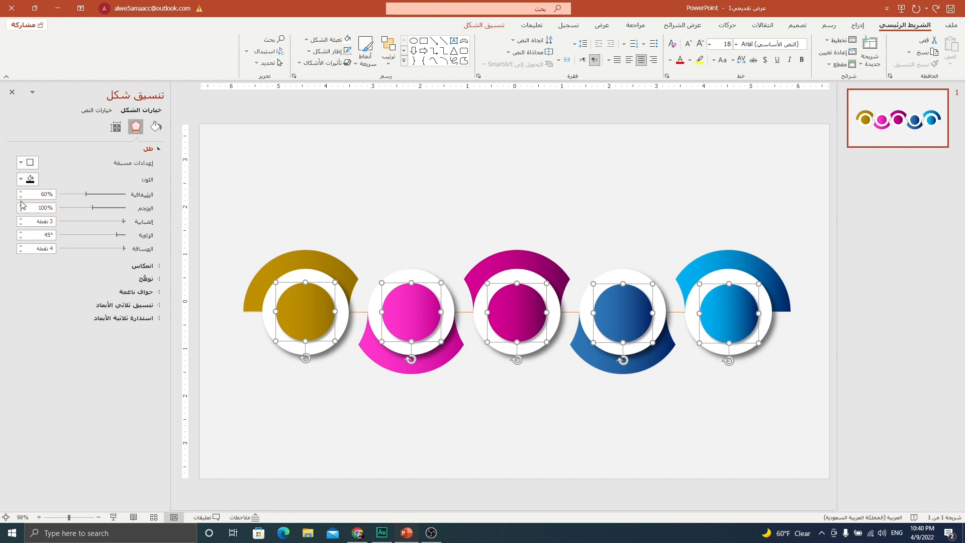
{"action": "key", "text": "Escape"}
- Draw a rectangle with two rounded top corners, about 1.99" high and 1.83" wide, above the circles and flip it vertically
{"action": "left_click", "coordinate": [857, 24]}
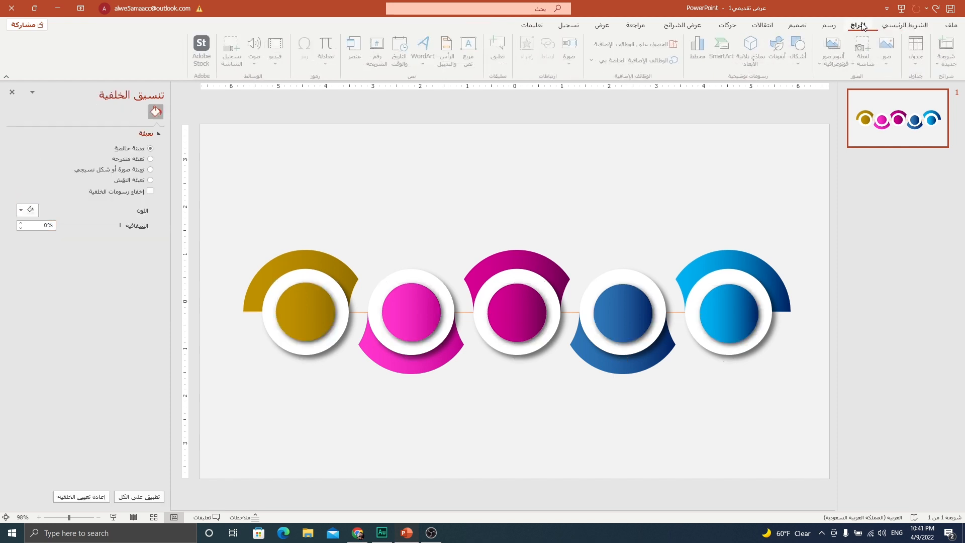
{"action": "left_click", "coordinate": [802, 62]}
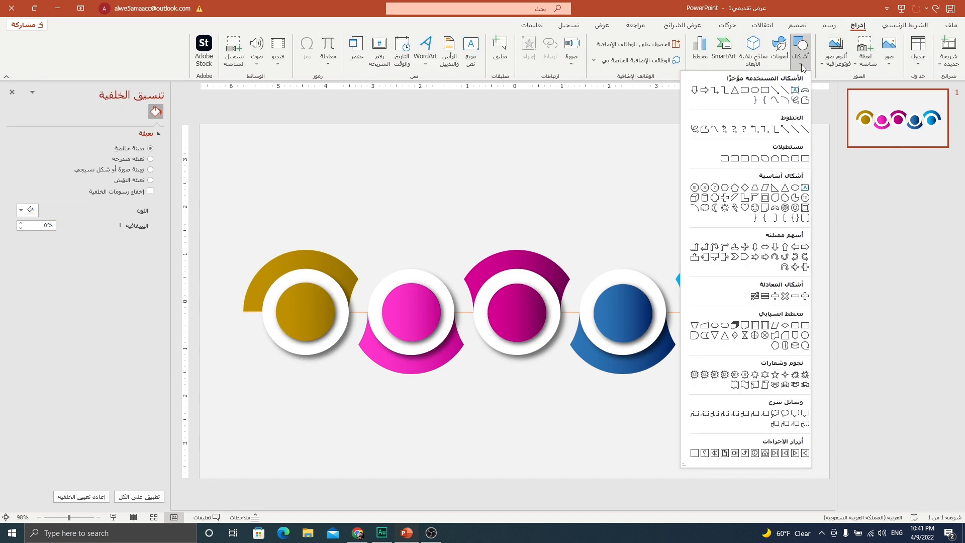
{"action": "left_click", "coordinate": [735, 158]}
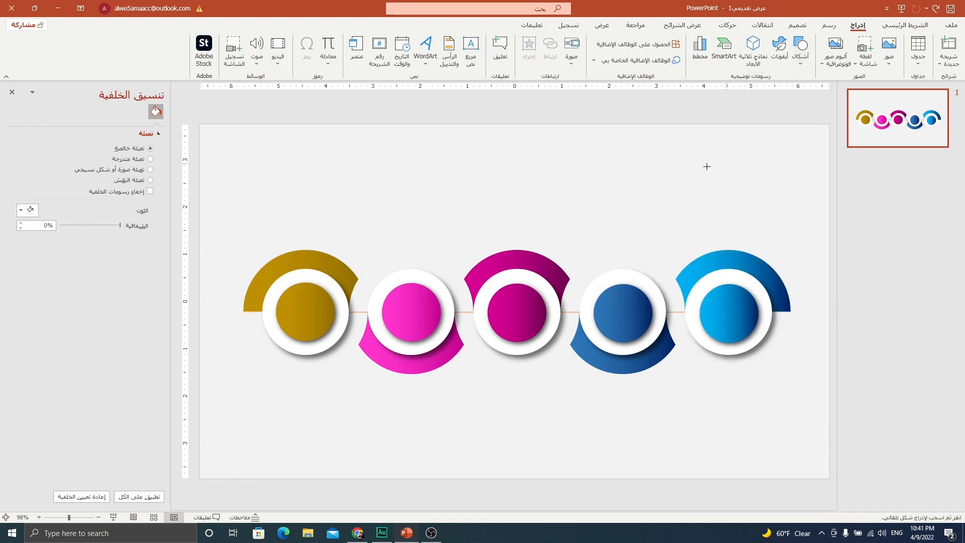
{"action": "left_click_drag", "start_coordinate": [340, 146], "coordinate": [427, 241]}
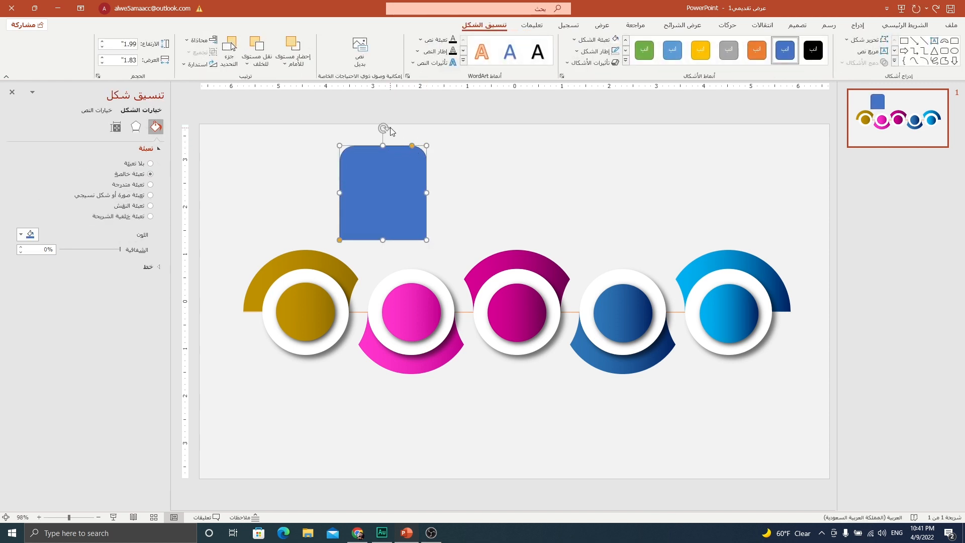
{"action": "left_click", "coordinate": [197, 64]}
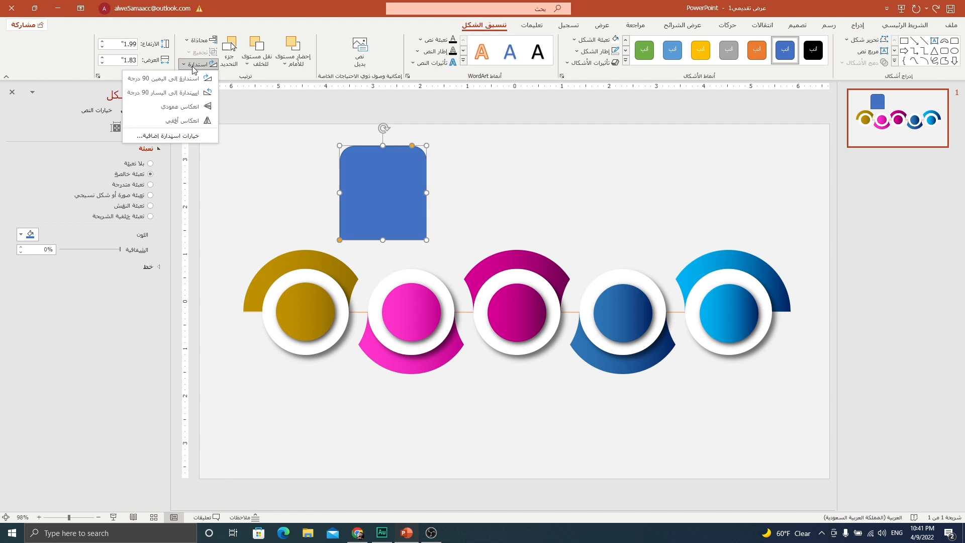
{"action": "left_click", "coordinate": [191, 107]}
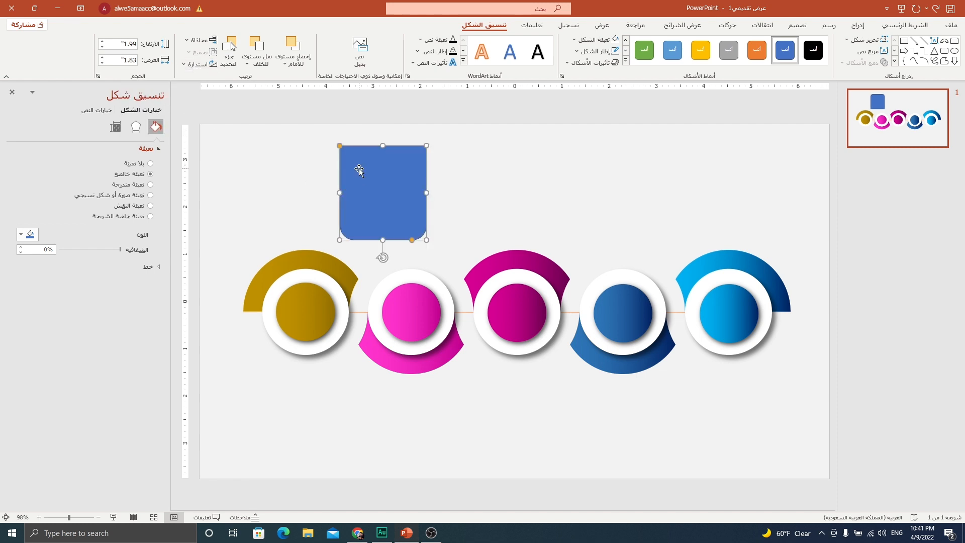
- Remove the rectangle's outline and fill it with white
{"action": "left_click", "coordinate": [601, 51]}
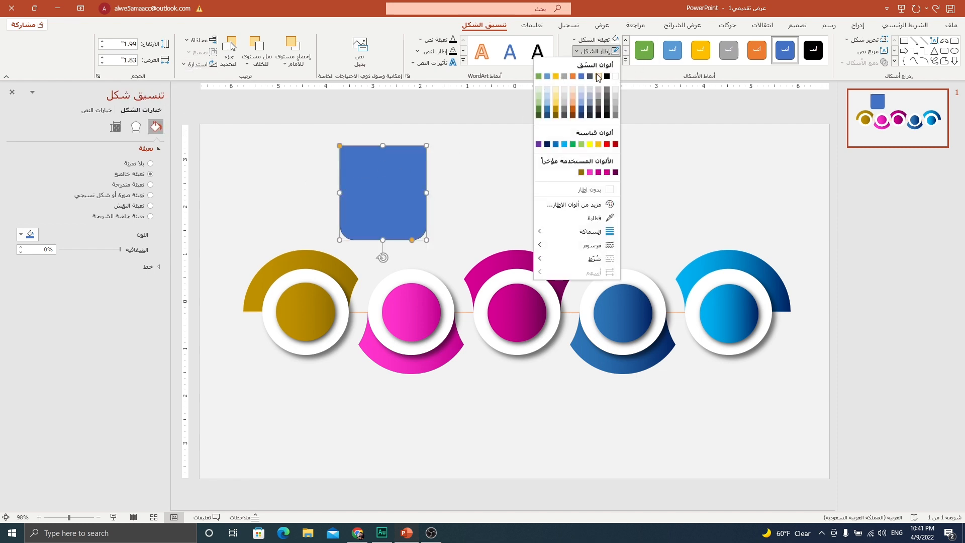
{"action": "left_click", "coordinate": [595, 189]}
{"action": "left_click", "coordinate": [600, 40]}
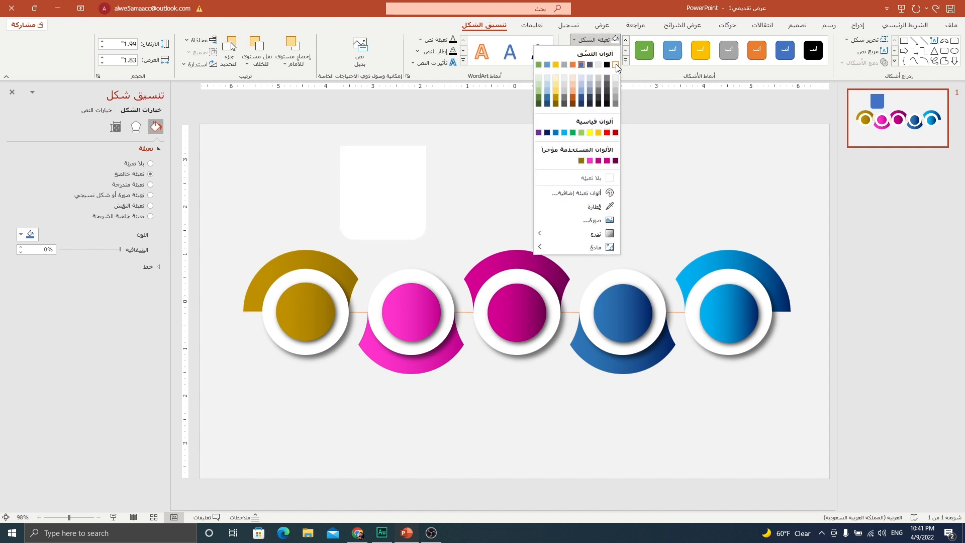
{"action": "left_click", "coordinate": [615, 65]}
- Fit the white card beneath the gold circle at about 2.04" high and 2.23" wide, and send it to the back
{"action": "left_click_drag", "start_coordinate": [382, 168], "coordinate": [315, 346]}
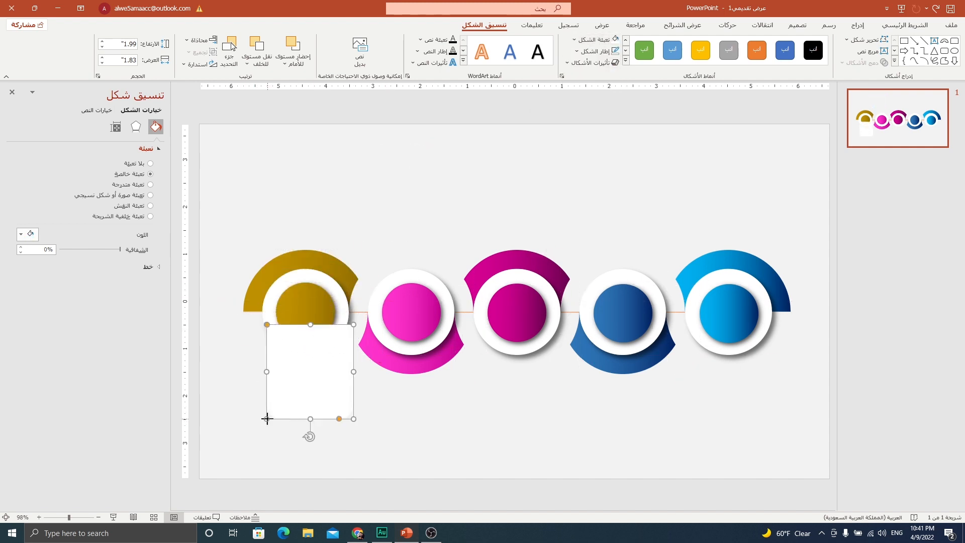
{"action": "left_click_drag", "start_coordinate": [267, 418], "coordinate": [252, 421]}
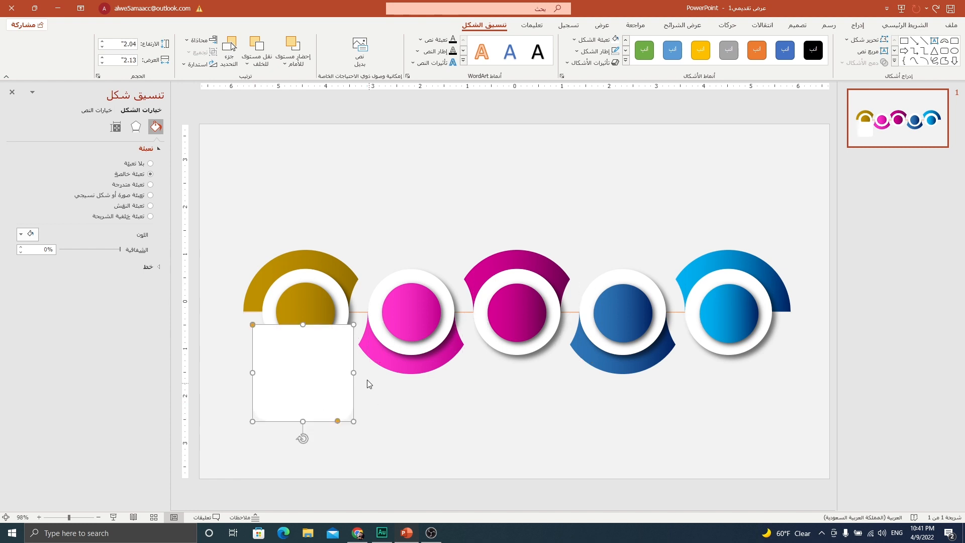
{"action": "mouse_move", "coordinate": [354, 370]}
{"action": "left_mouse_down"}
{"action": "mouse_move", "coordinate": [346, 369]}
{"action": "mouse_move", "coordinate": [358, 371]}
{"action": "left_mouse_up"}
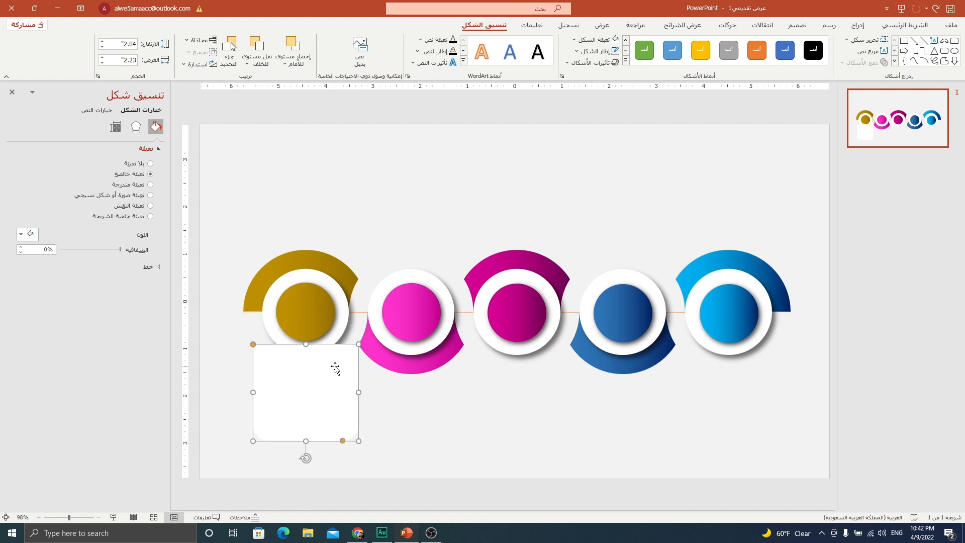
{"action": "right_click", "coordinate": [335, 370]}
{"action": "left_click", "coordinate": [296, 228]}
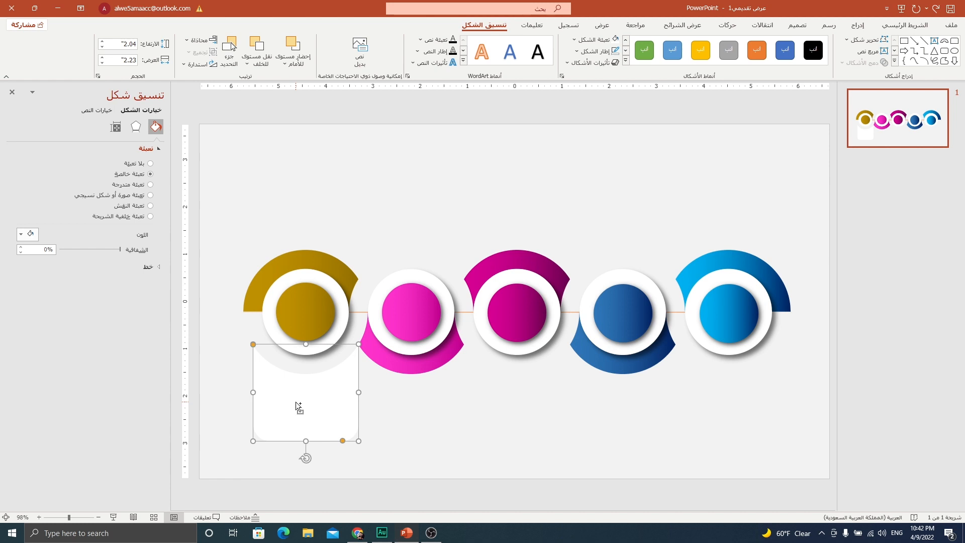
- Duplicate the white card, shrink the copy to about 0.24" by 1.23", and centre it on the card's bottom edge as a tab
{"action": "left_click_drag", "start_coordinate": [295, 402], "coordinate": [385, 402]}
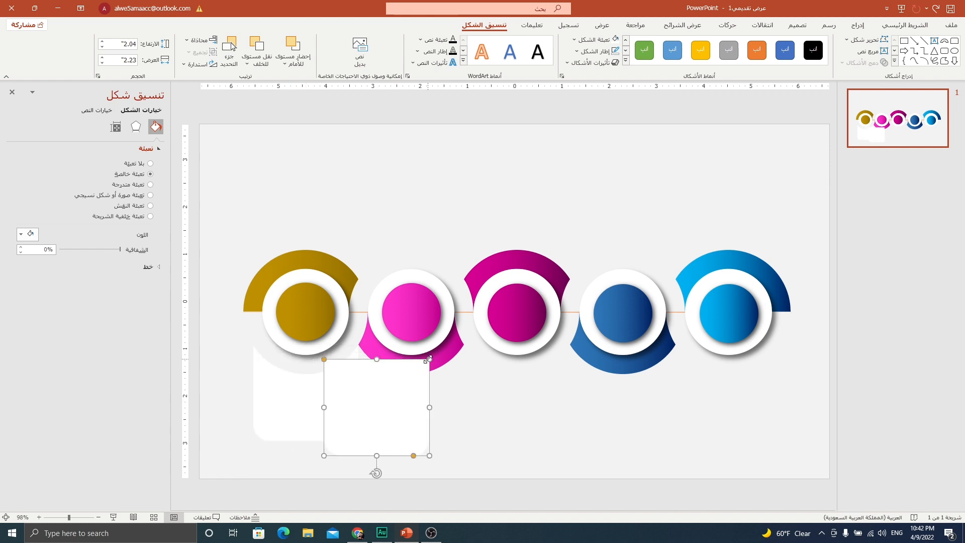
{"action": "left_click_drag", "start_coordinate": [429, 358], "coordinate": [382, 444]}
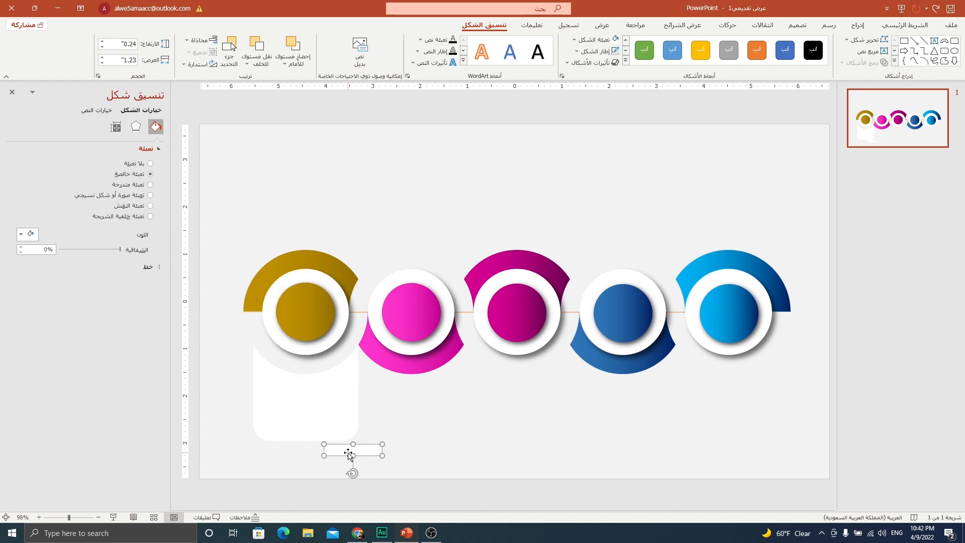
{"action": "scroll", "coordinate": [348, 453], "scroll_direction": "up", "scroll_amount": 10}
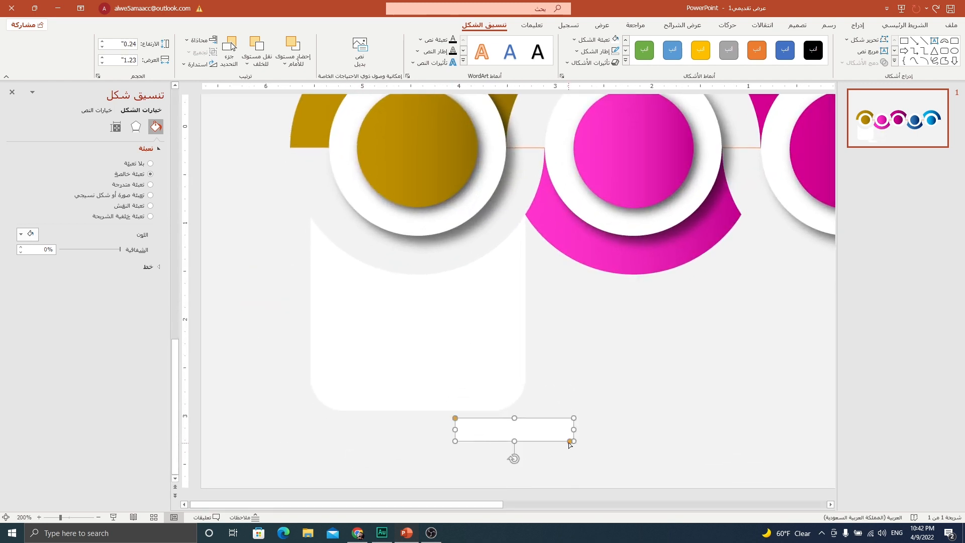
{"action": "left_click", "coordinate": [546, 443]}
{"action": "left_click", "coordinate": [467, 436]}
{"action": "left_click_drag", "start_coordinate": [493, 428], "coordinate": [391, 408]}
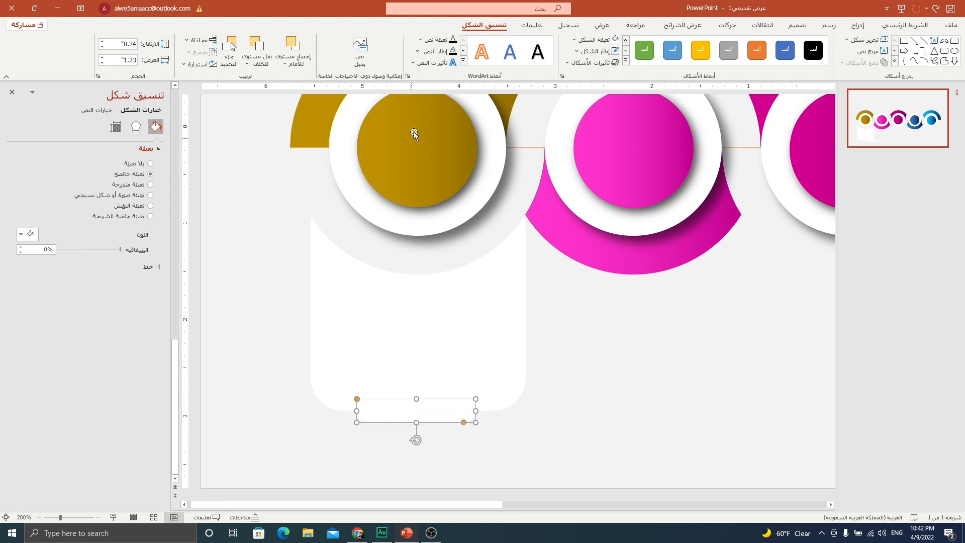
- Copy the gold inner circle's formatting onto the small tab at the card's bottom edge with Format Painter
{"action": "left_click", "coordinate": [414, 132]}
{"action": "left_click", "coordinate": [905, 25]}
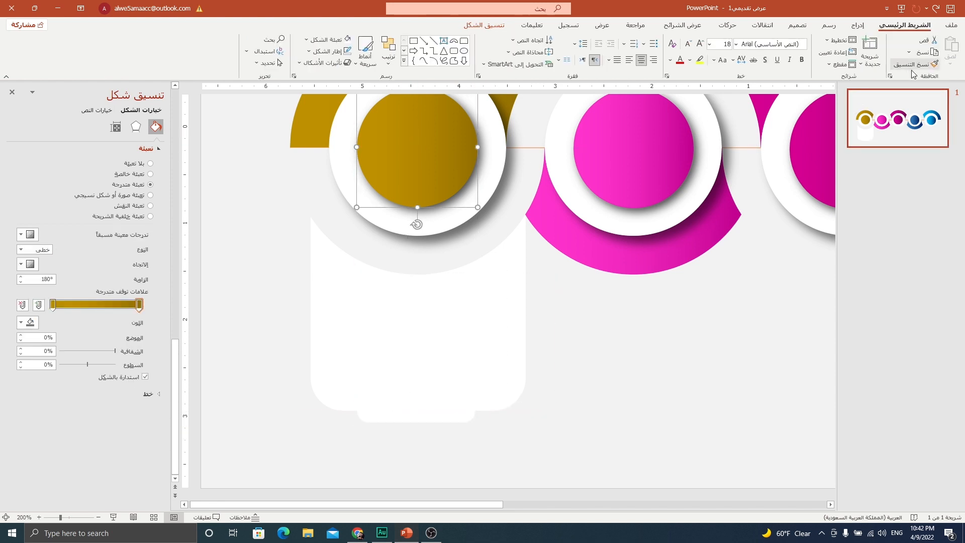
{"action": "left_click", "coordinate": [439, 182]}
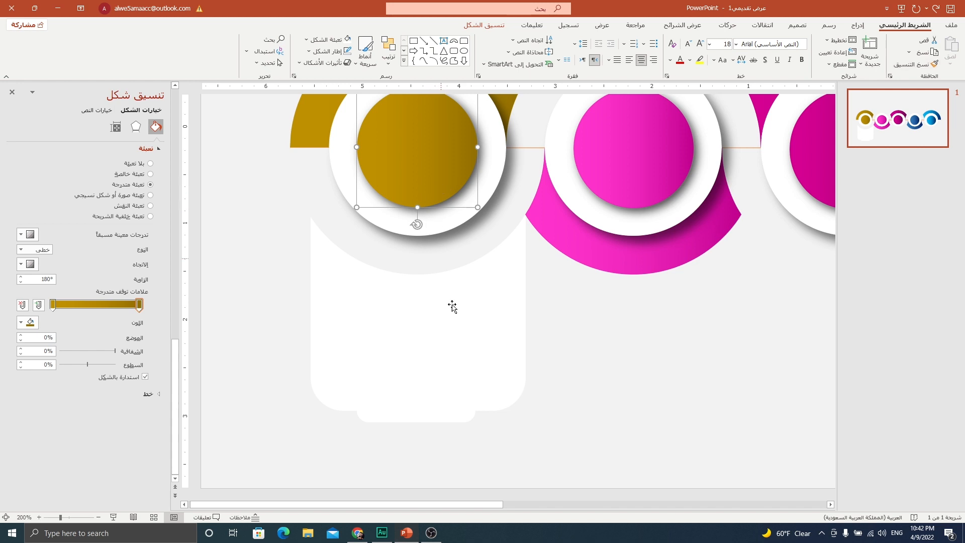
{"action": "left_click", "coordinate": [924, 64]}
{"action": "left_click", "coordinate": [440, 418]}
{"action": "left_click_drag", "start_coordinate": [430, 413], "coordinate": [430, 413]}
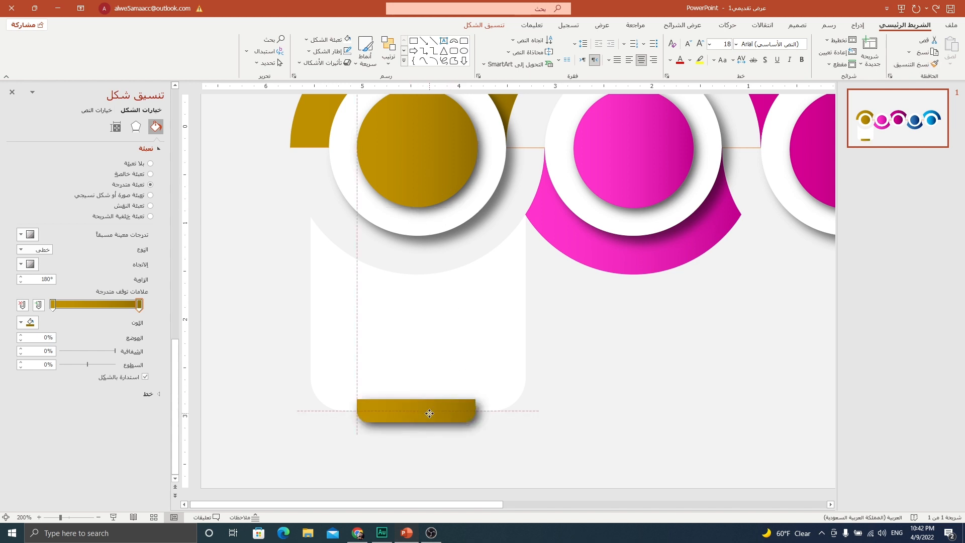
- Send the gold tab behind the white card and widen it on both sides, keeping it centred under the card
{"action": "right_click", "coordinate": [429, 413]}
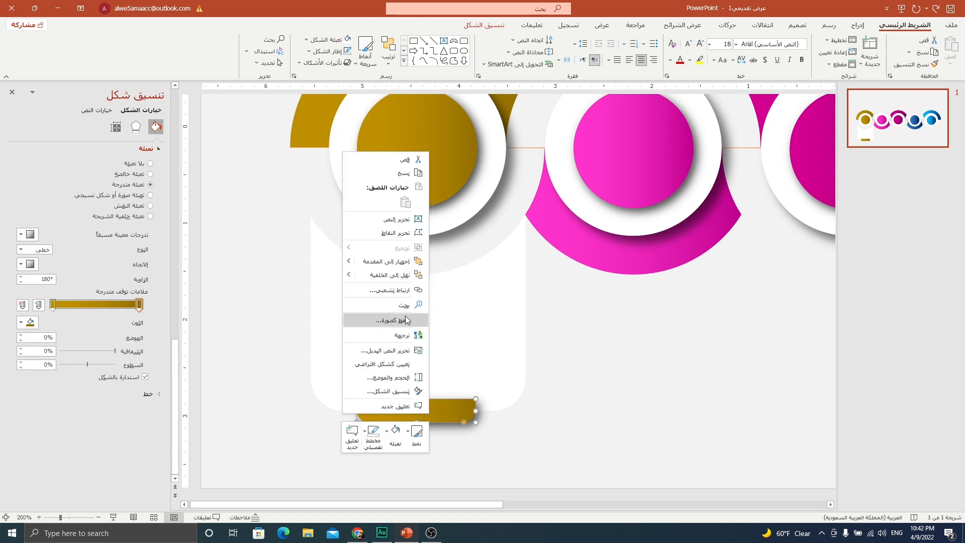
{"action": "left_click", "coordinate": [397, 275]}
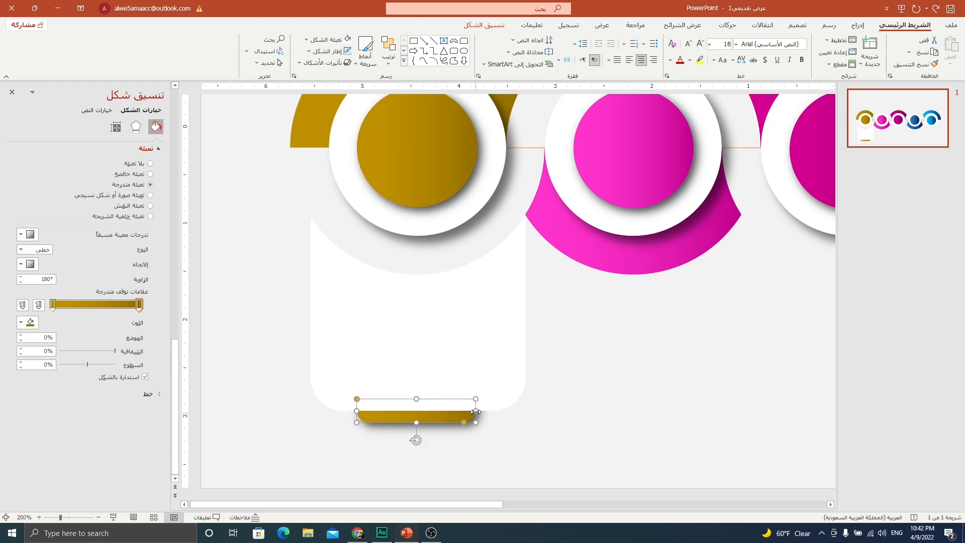
{"action": "left_click_drag", "start_coordinate": [475, 410], "coordinate": [506, 411]}
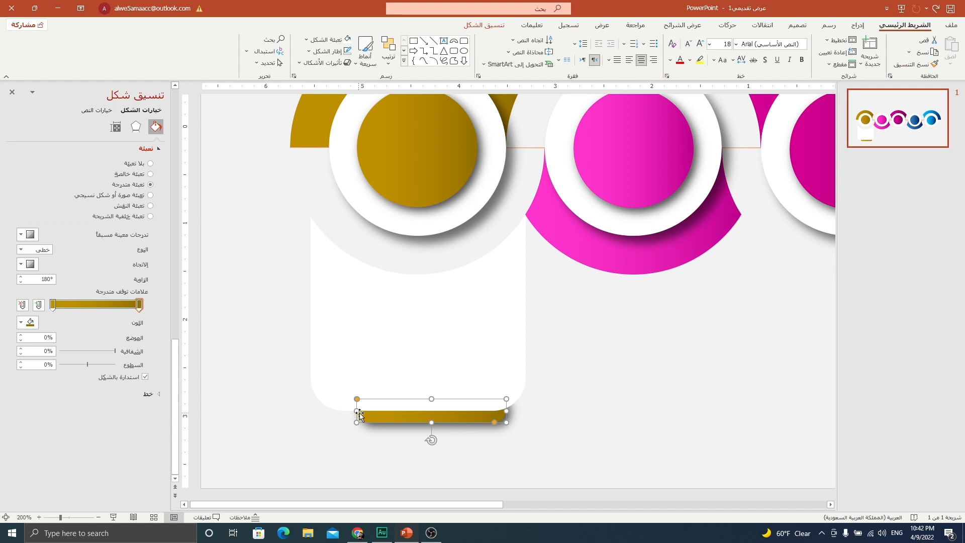
{"action": "left_click", "coordinate": [359, 413]}
{"action": "left_click_drag", "start_coordinate": [357, 411], "coordinate": [329, 411]}
{"action": "left_click_drag", "start_coordinate": [431, 419], "coordinate": [431, 417]}
{"action": "scroll", "coordinate": [447, 437], "scroll_direction": "down", "scroll_amount": 5}
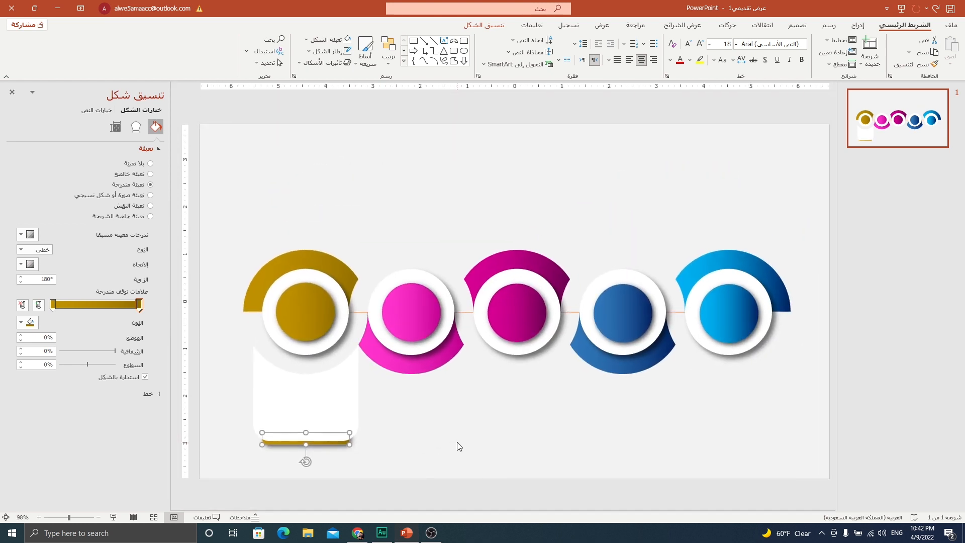
- Group the white card with its gold tab and place a copy of the group behind the third circle
{"action": "left_click", "coordinate": [340, 397], "text": "shift"}
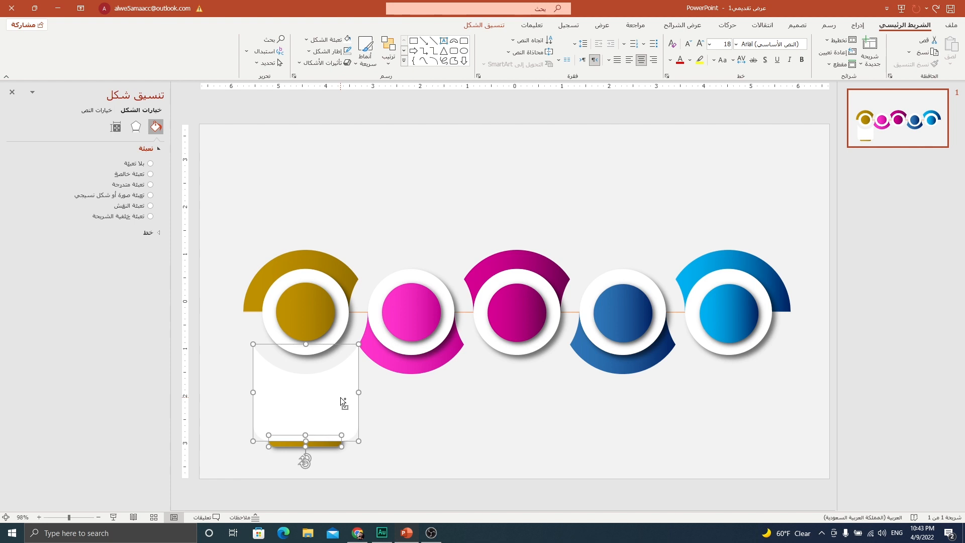
{"action": "key", "text": "ctrl+g"}
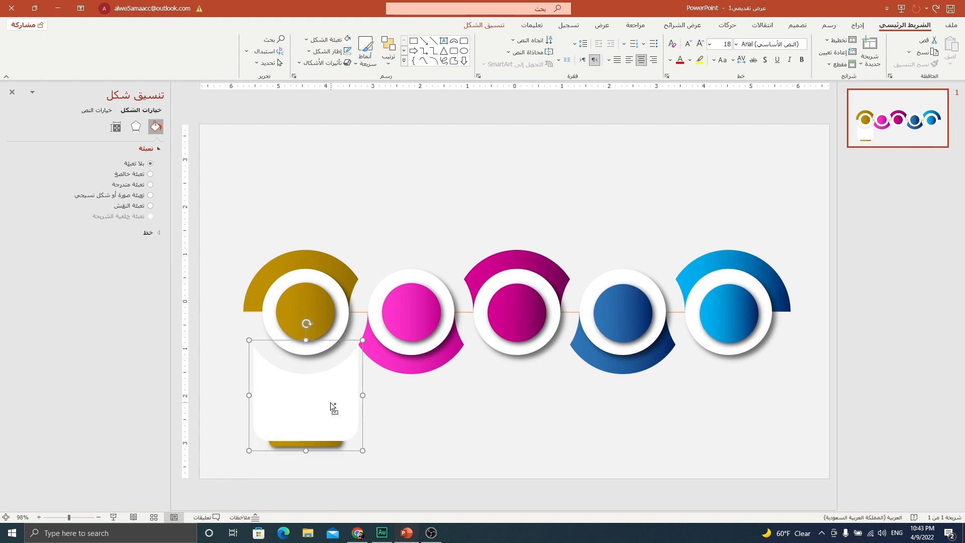
{"action": "left_click_drag", "start_coordinate": [330, 402], "coordinate": [542, 412]}
{"action": "right_click", "coordinate": [543, 414]}
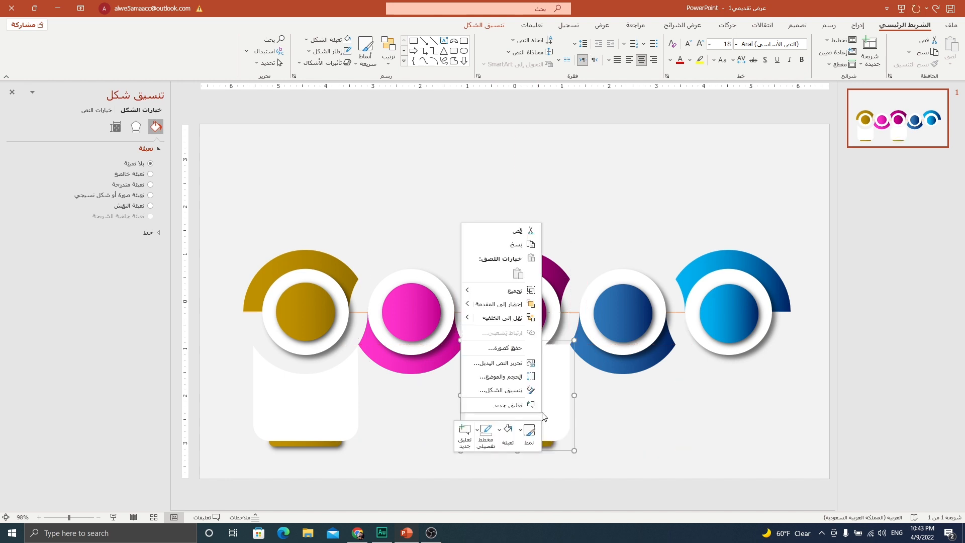
{"action": "left_click", "coordinate": [515, 318]}
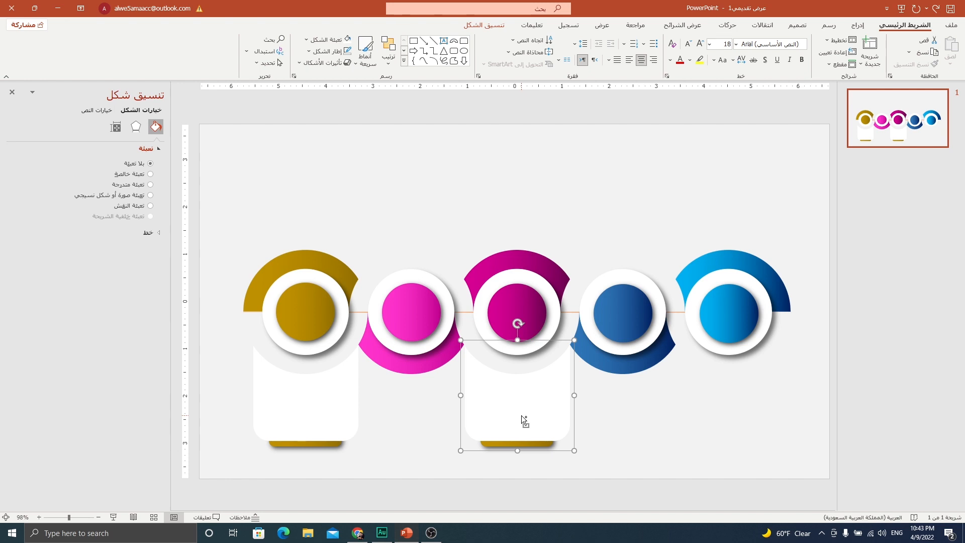
- Ungroup the card under the third circle and copy the magenta inner circle's formatting onto its tab
{"action": "key", "text": "ctrl+shift+g"}
{"action": "left_click", "coordinate": [521, 301]}
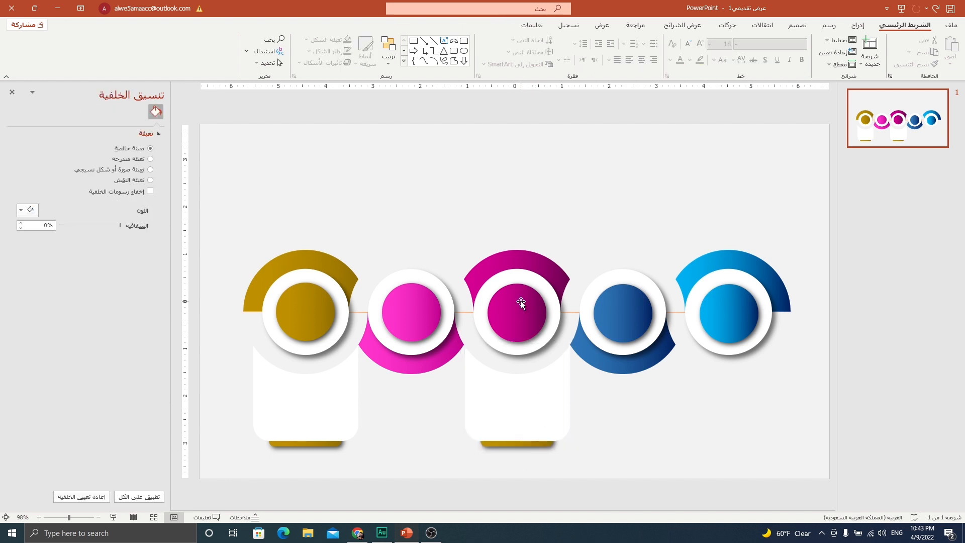
{"action": "left_click", "coordinate": [918, 65]}
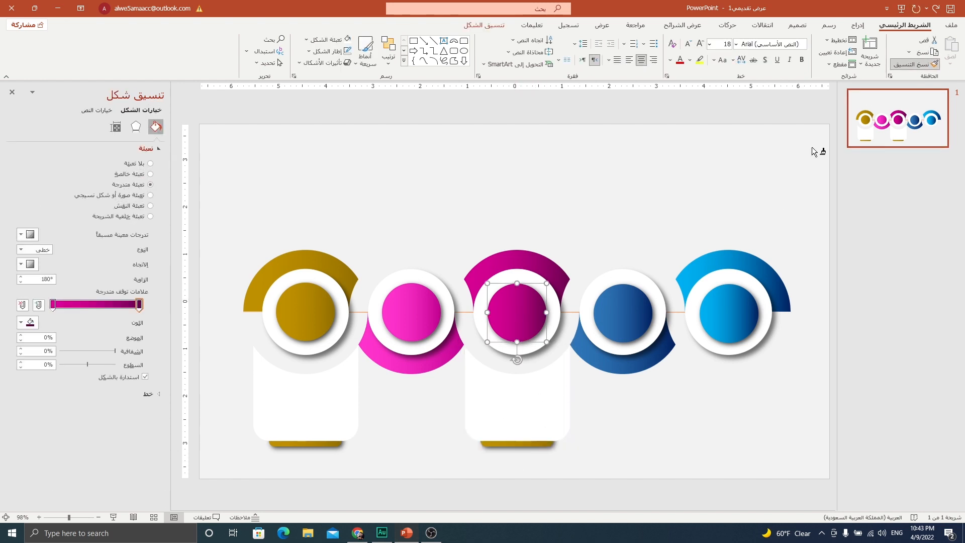
{"action": "left_click", "coordinate": [540, 444]}
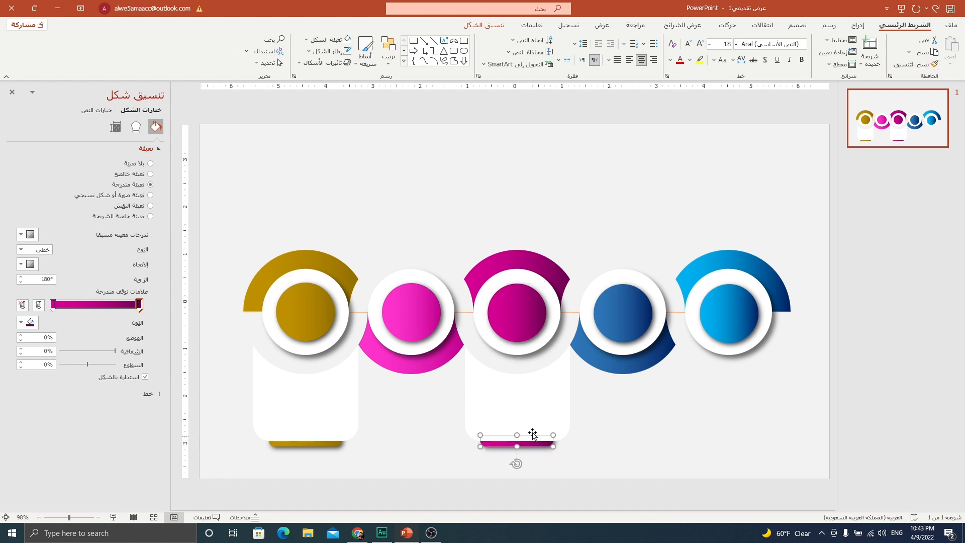
{"action": "left_click", "coordinate": [535, 417]}
{"action": "left_click", "coordinate": [242, 365]}
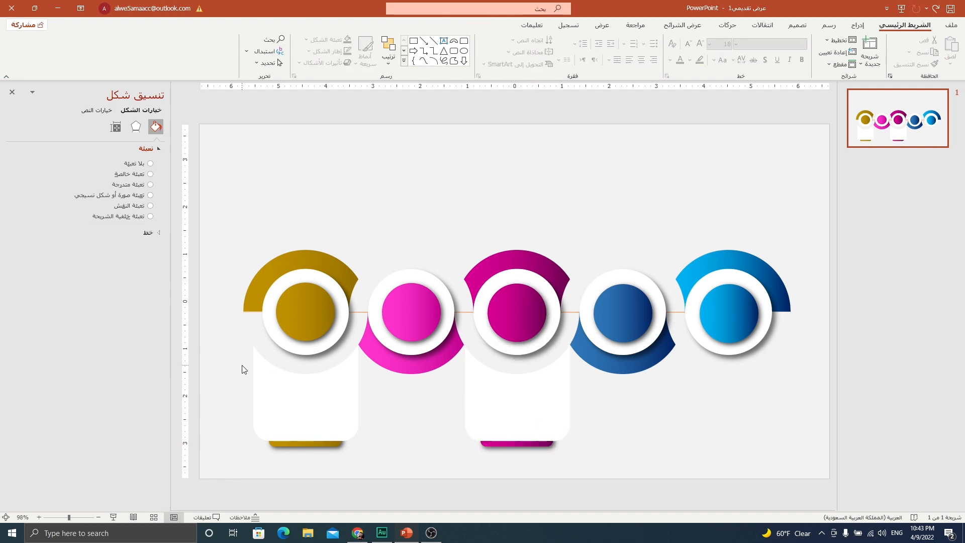
- Duplicate the gold-tabbed card group below the fifth circle and send the copy to the back
{"action": "left_click", "coordinate": [301, 395]}
{"action": "left_click_drag", "start_coordinate": [289, 402], "coordinate": [711, 407]}
{"action": "right_click", "coordinate": [710, 403]}
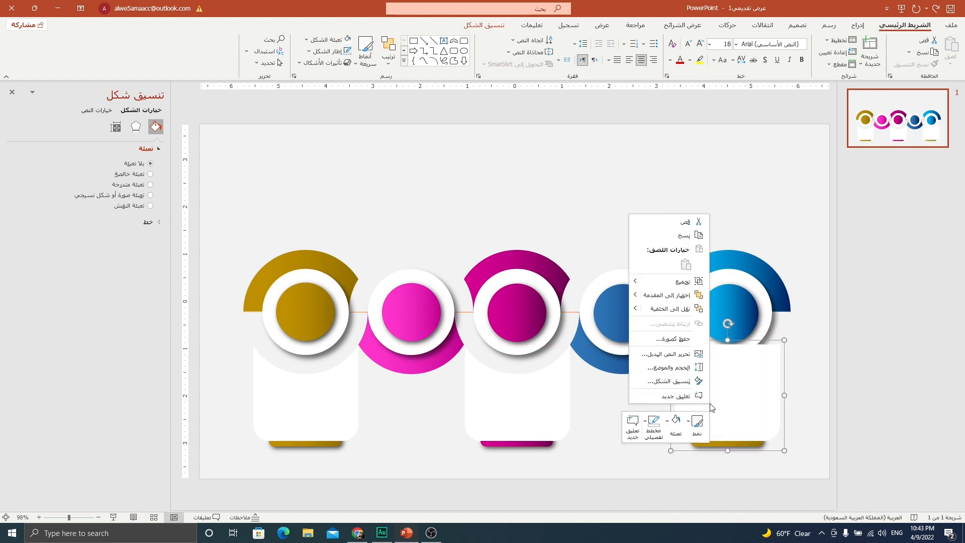
{"action": "left_click", "coordinate": [686, 313]}
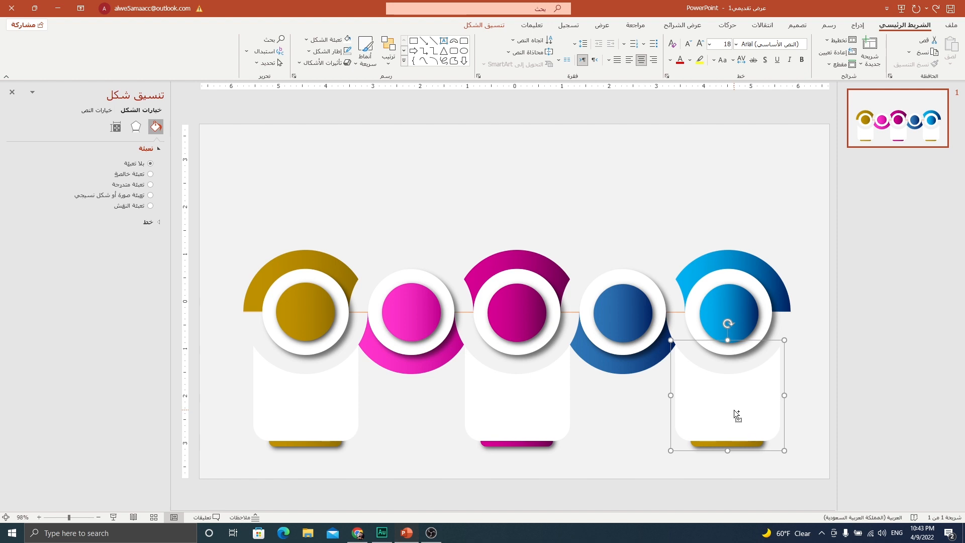
- Ungroup the card under the fifth circle and copy the light blue inner circle's formatting onto its tab
{"action": "key", "text": "ctrl+shift+g"}
{"action": "left_click", "coordinate": [722, 325]}
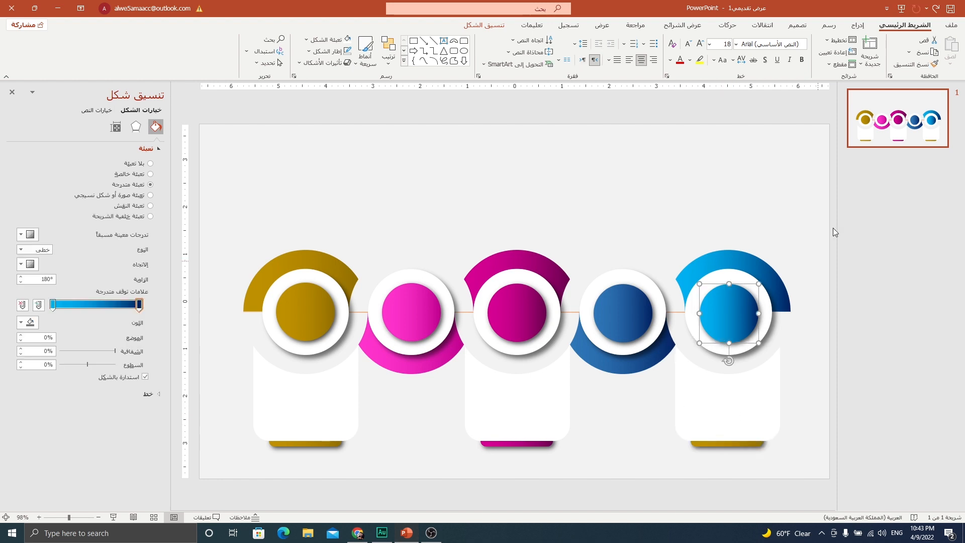
{"action": "left_click", "coordinate": [916, 63]}
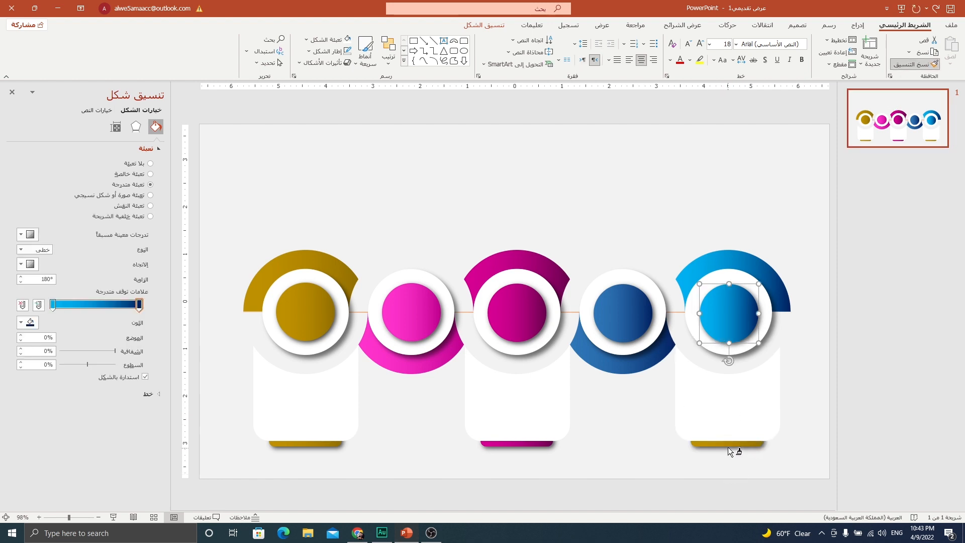
{"action": "left_click", "coordinate": [727, 444]}
- Duplicate the gold-tabbed card group from the first circle over the second circle and flip the copy vertically
{"action": "left_click", "coordinate": [354, 397]}
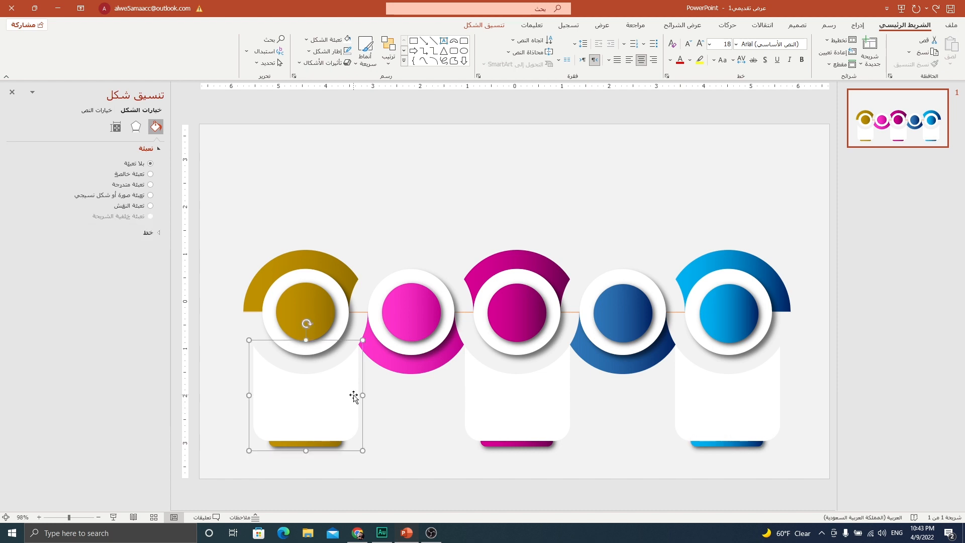
{"action": "left_click_drag", "start_coordinate": [354, 397], "coordinate": [423, 244]}
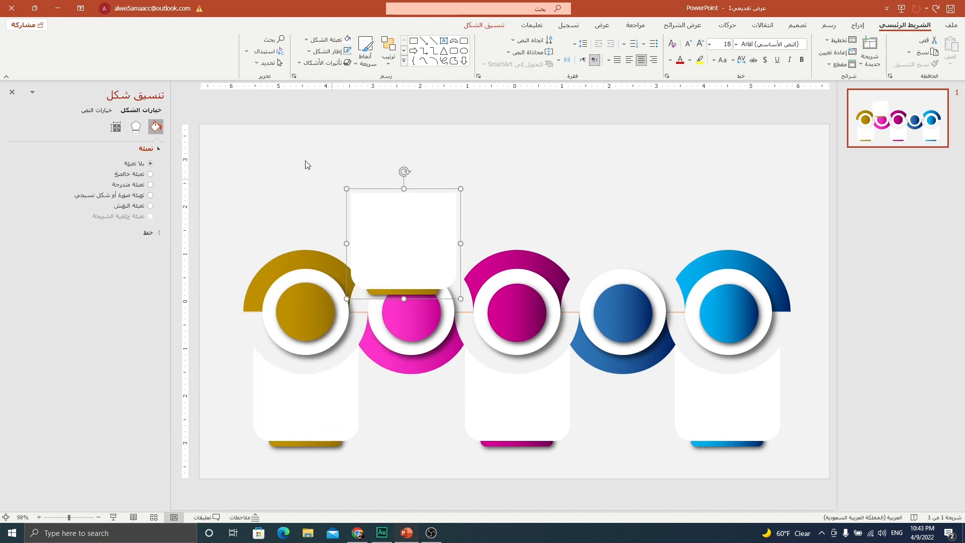
{"action": "left_click", "coordinate": [484, 25]}
{"action": "left_click", "coordinate": [189, 66]}
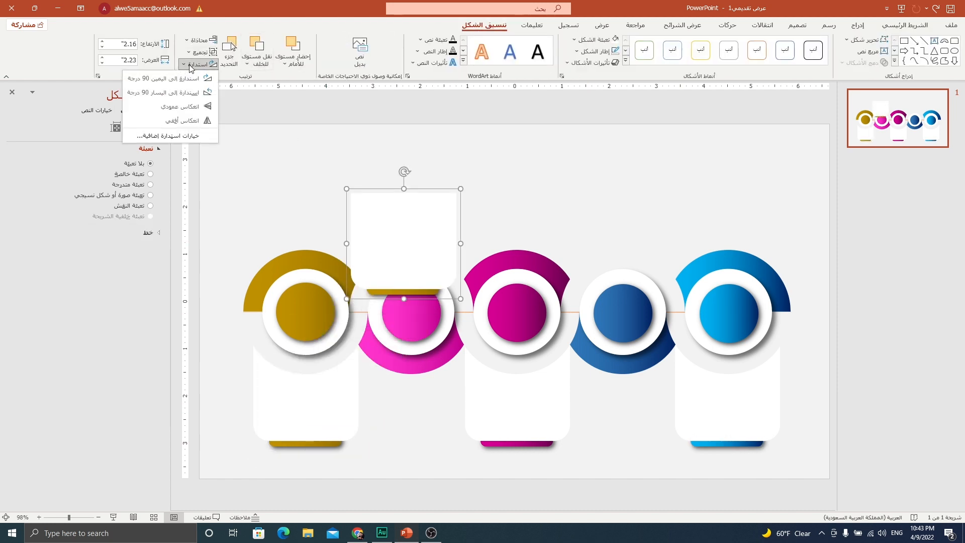
{"action": "left_click", "coordinate": [186, 107]}
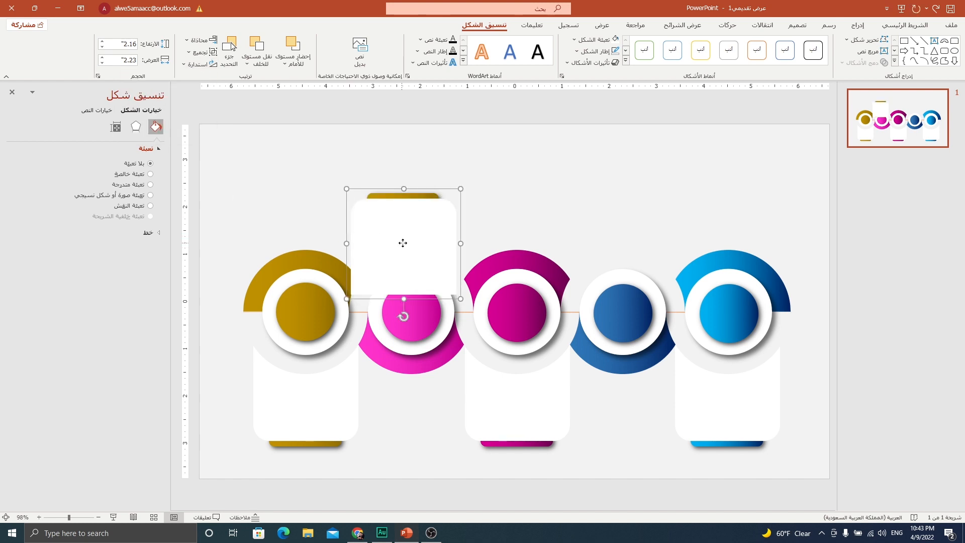
- Centre the flipped card group above the second circle and send it to the back
{"action": "left_click_drag", "start_coordinate": [402, 243], "coordinate": [408, 229]}
{"action": "right_click", "coordinate": [408, 229]}
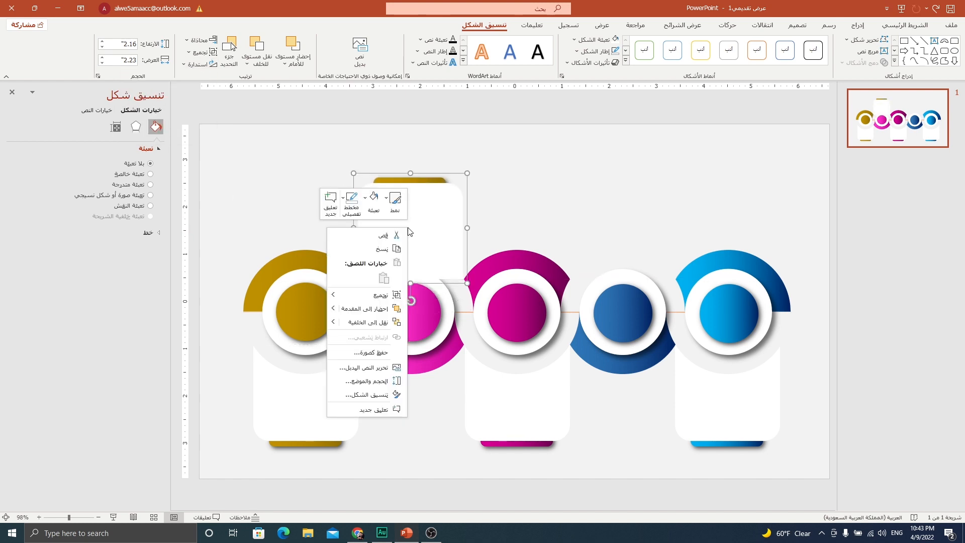
{"action": "left_click", "coordinate": [369, 323]}
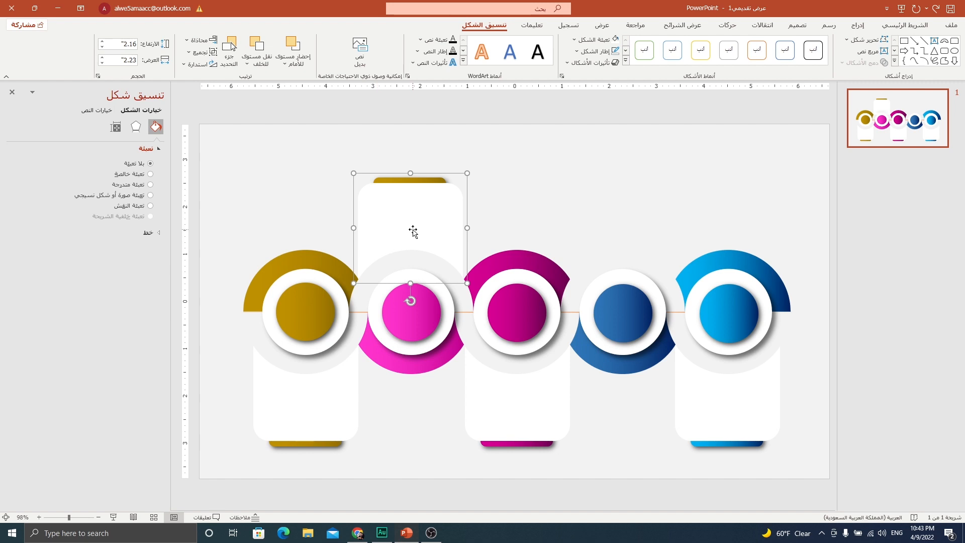
- Place a copy of the flipped card group above the fourth circle and ungroup both upper cards
{"action": "left_click_drag", "start_coordinate": [402, 221], "coordinate": [614, 224]}
{"action": "key", "text": "ctrl+shift+g"}
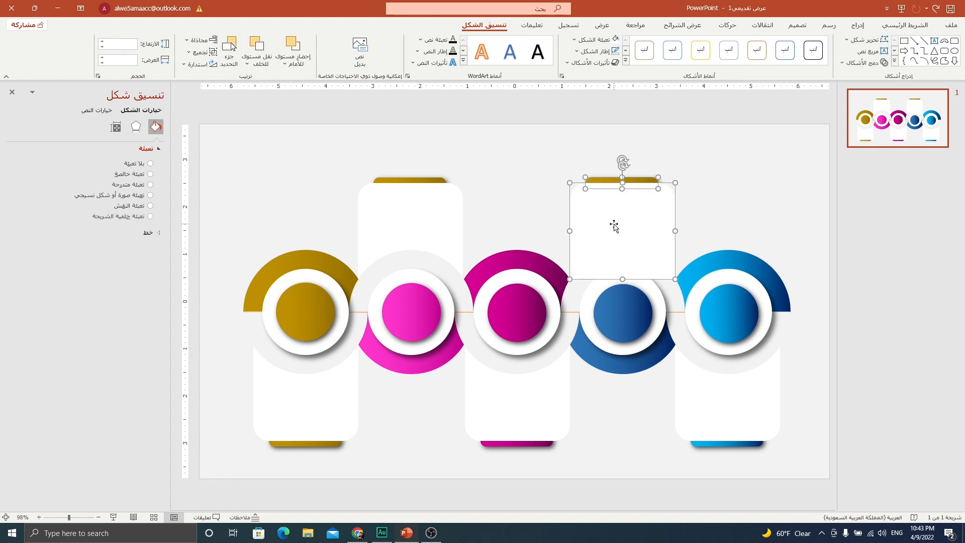
{"action": "left_click", "coordinate": [436, 192]}
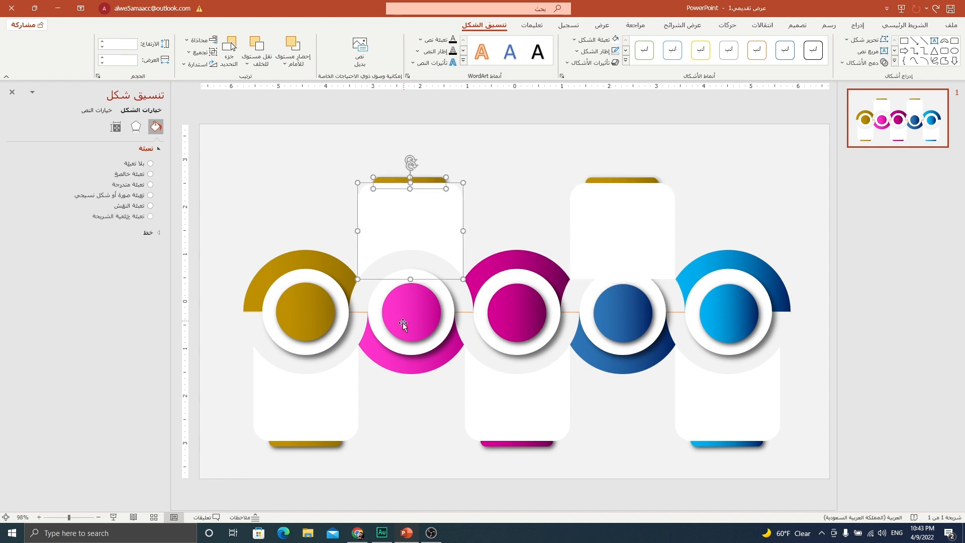
- Copy the pink inner circle's formatting onto the gold tab of the card above it
{"action": "left_click", "coordinate": [403, 324]}
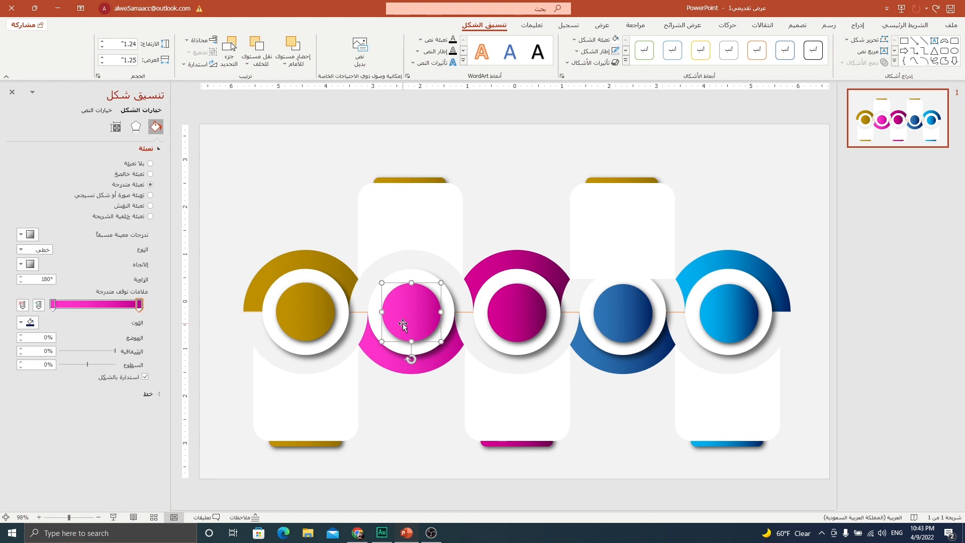
{"action": "left_click", "coordinate": [905, 25]}
{"action": "left_click", "coordinate": [914, 64]}
{"action": "left_click", "coordinate": [429, 182]}
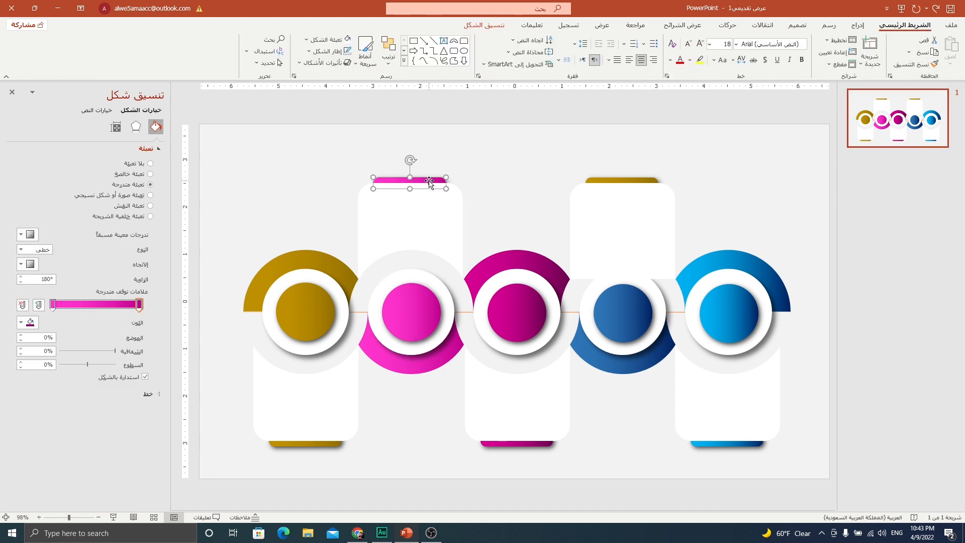
- Copy the dark blue inner circle's formatting onto the gold tab of the card above the fourth circle
{"action": "left_click", "coordinate": [614, 312]}
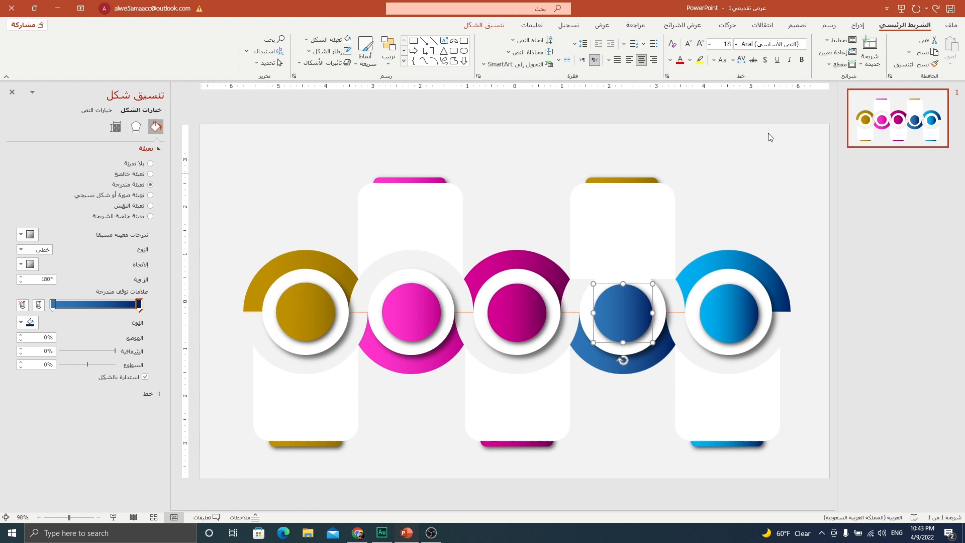
{"action": "left_click", "coordinate": [895, 65]}
{"action": "left_click", "coordinate": [639, 177]}
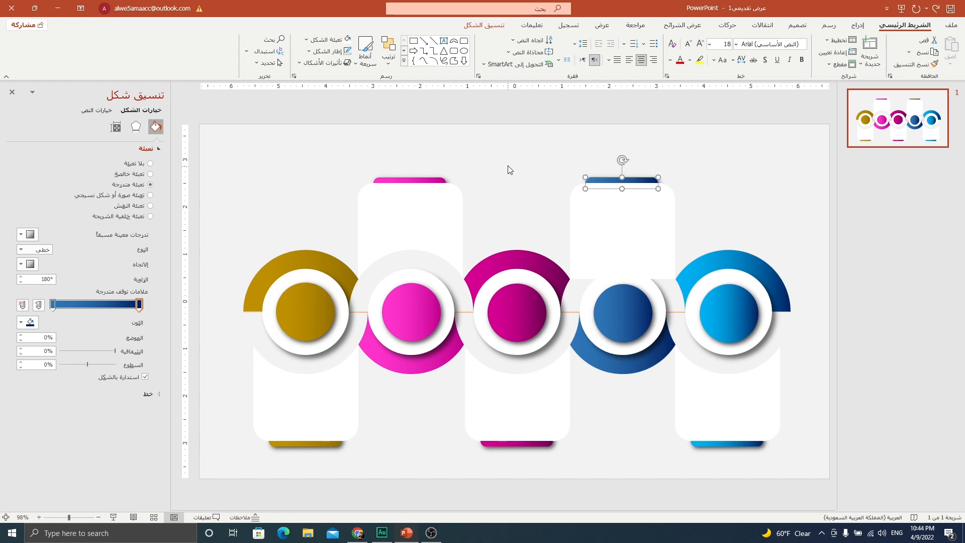
{"action": "left_click", "coordinate": [508, 170]}
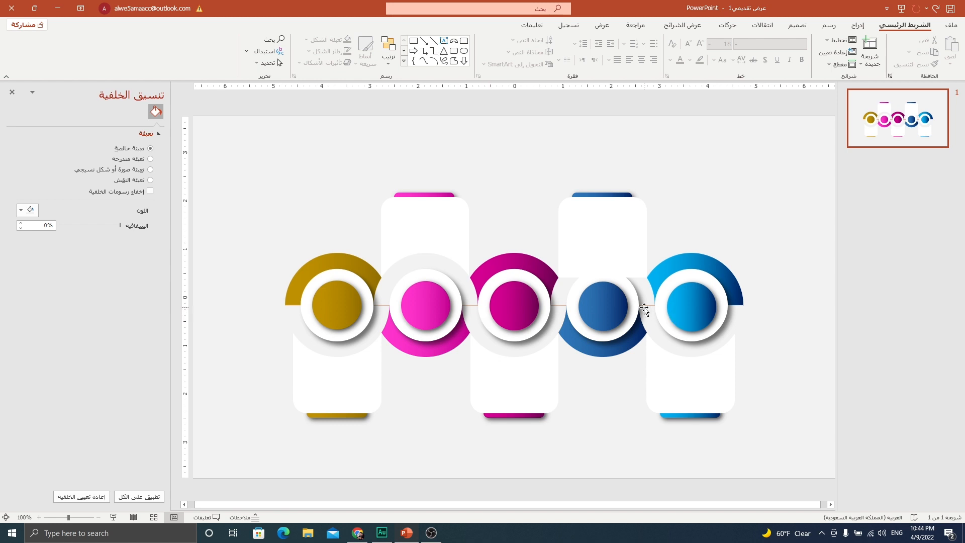
- Delete the leftover connector pieces at the outer sides of the first and fifth circles
{"action": "left_click", "coordinate": [309, 321]}
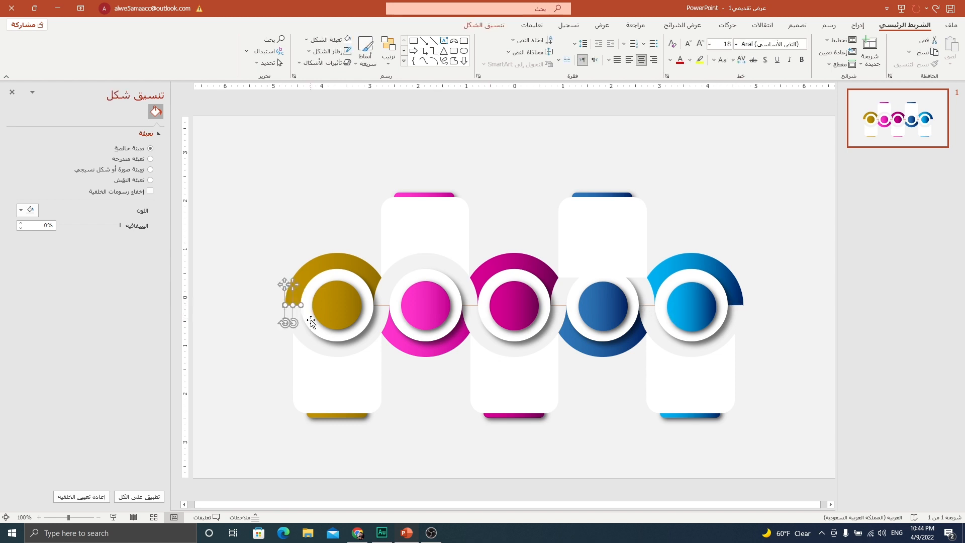
{"action": "left_click_drag", "start_coordinate": [311, 323], "coordinate": [386, 306]}
{"action": "scroll", "coordinate": [385, 304], "scroll_direction": "up", "scroll_amount": 10}
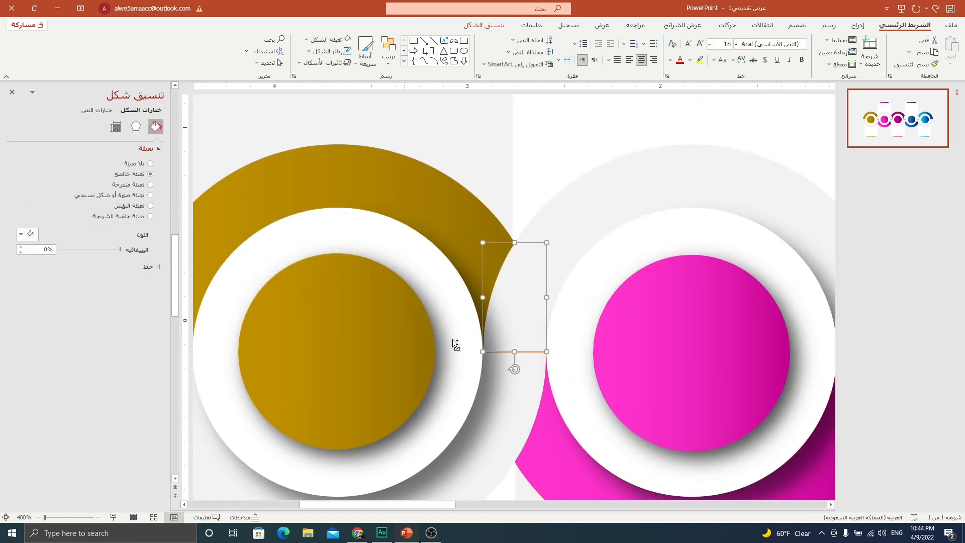
{"action": "left_click", "coordinate": [496, 354]}
{"action": "left_click", "coordinate": [507, 352]}
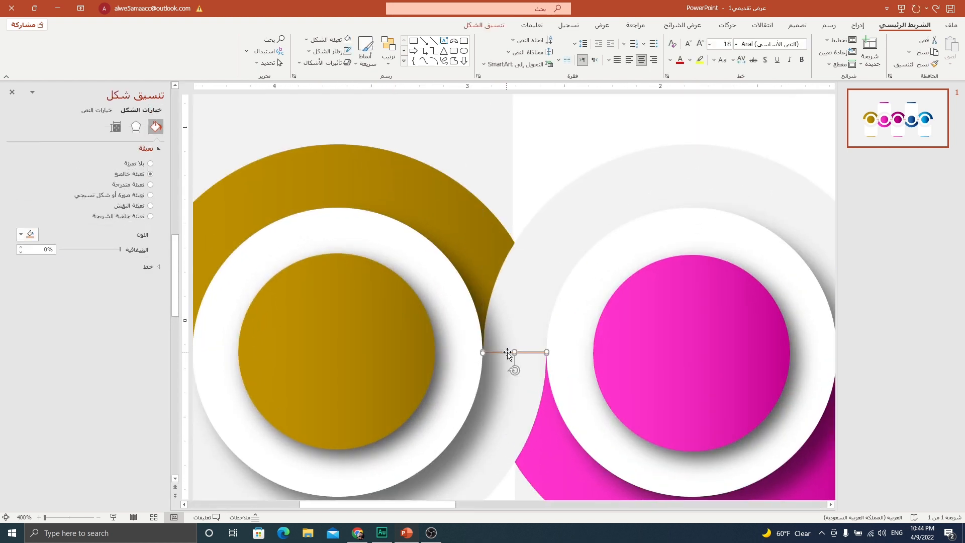
{"action": "scroll", "coordinate": [506, 352], "scroll_direction": "down", "scroll_amount": 10}
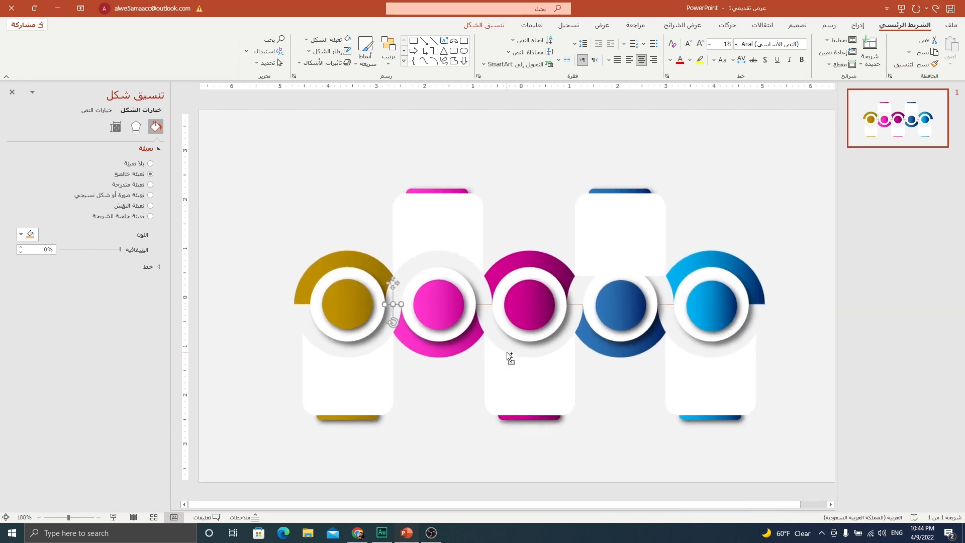
{"action": "left_click", "coordinate": [258, 301]}
{"action": "left_click_drag", "start_coordinate": [224, 266], "coordinate": [808, 342]}
{"action": "left_click_drag", "start_coordinate": [767, 278], "coordinate": [717, 315]}
{"action": "key", "text": "Delete"}
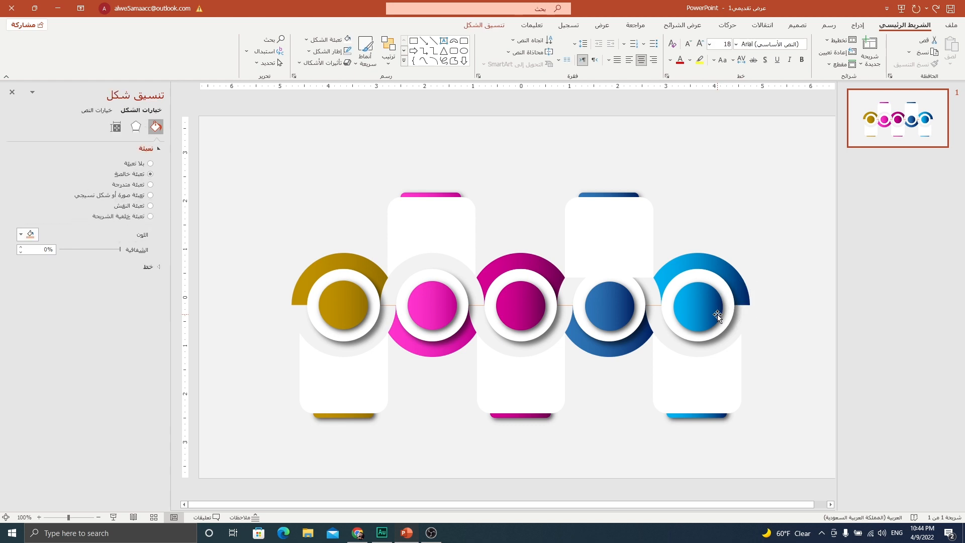
- Fill the connector pieces between the five circles with the light grey that matches the slide background
{"action": "left_click_drag", "start_coordinate": [271, 295], "coordinate": [689, 320]}
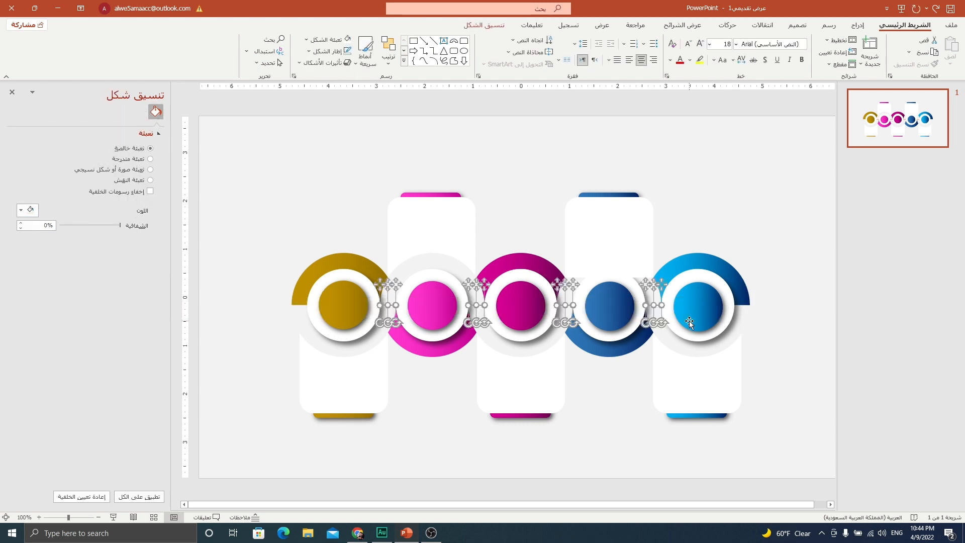
{"action": "left_click", "coordinate": [31, 234]}
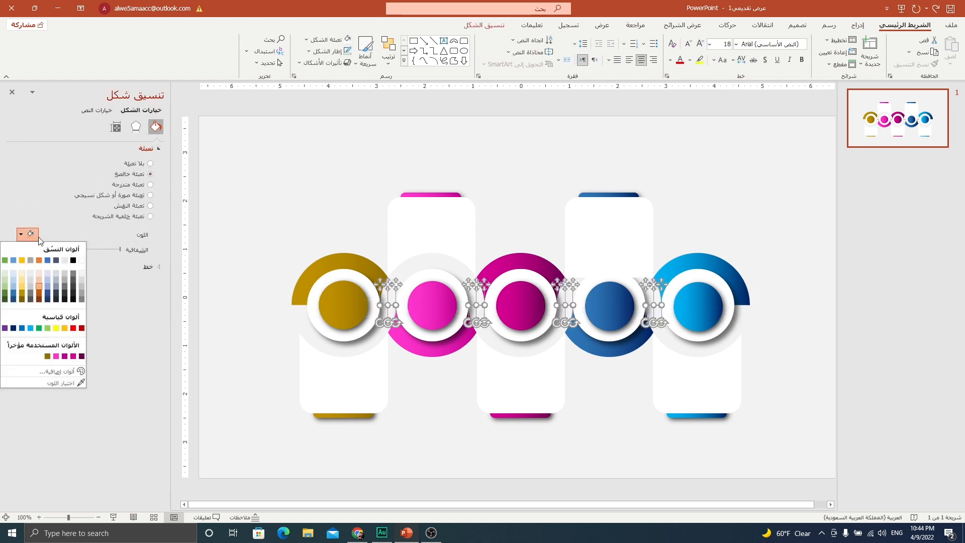
{"action": "left_click", "coordinate": [82, 273]}
{"action": "left_click", "coordinate": [271, 237]}
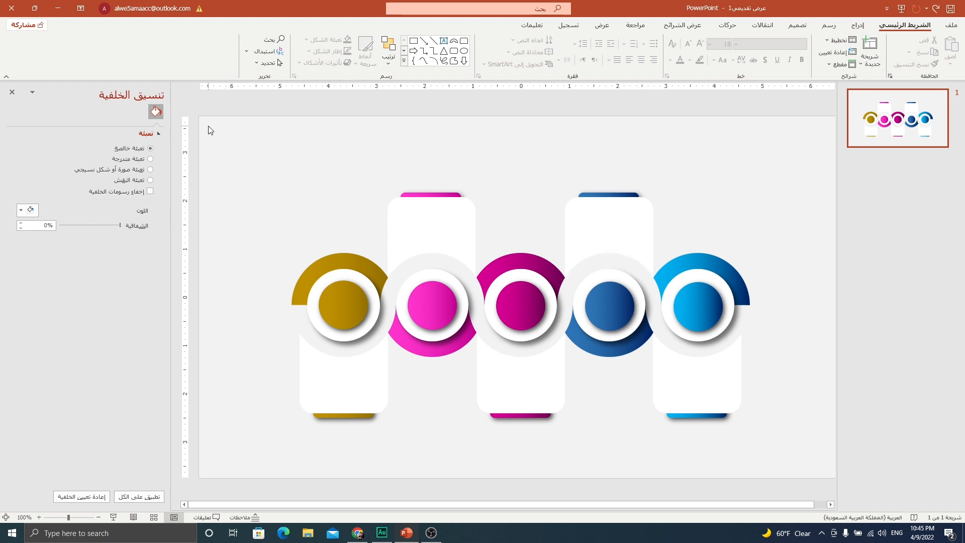
- Group all shapes of the infographic into one object
{"action": "left_click_drag", "start_coordinate": [211, 130], "coordinate": [825, 475]}
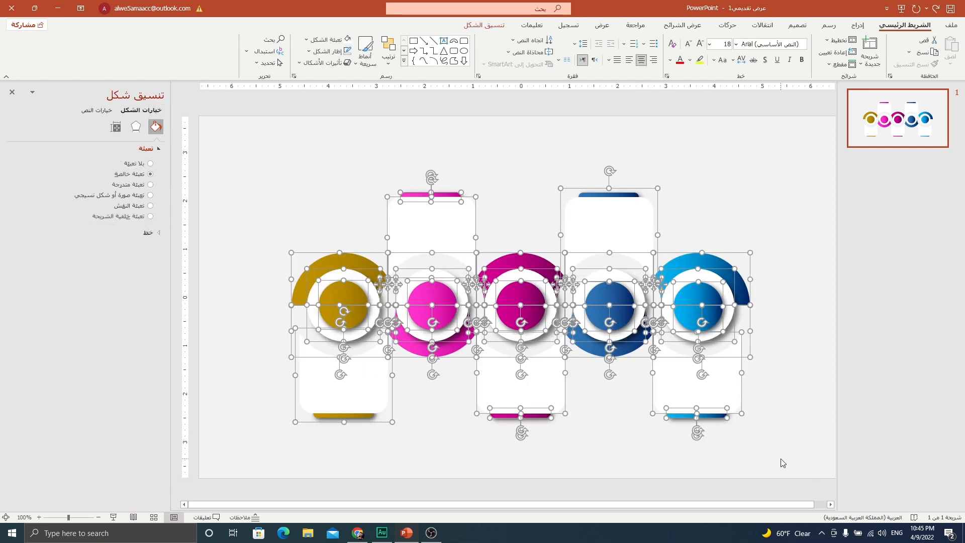
{"action": "key", "text": "ctrl+g"}
{"action": "key", "text": "Escape"}
- Insert five stock icons: declining bar chart, stack of books, row of books, person with headset, and people with a rising arrow
{"action": "left_click", "coordinate": [858, 25]}
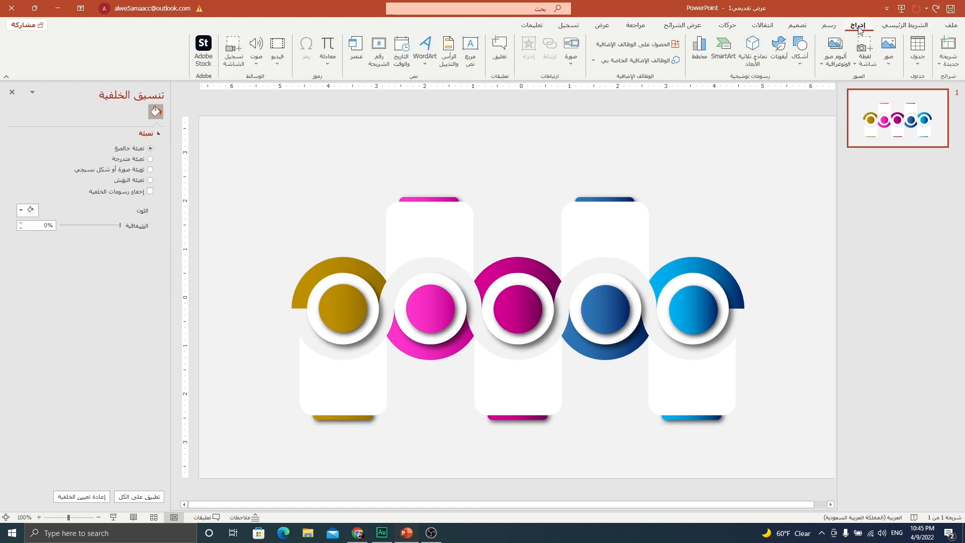
{"action": "left_click", "coordinate": [779, 61]}
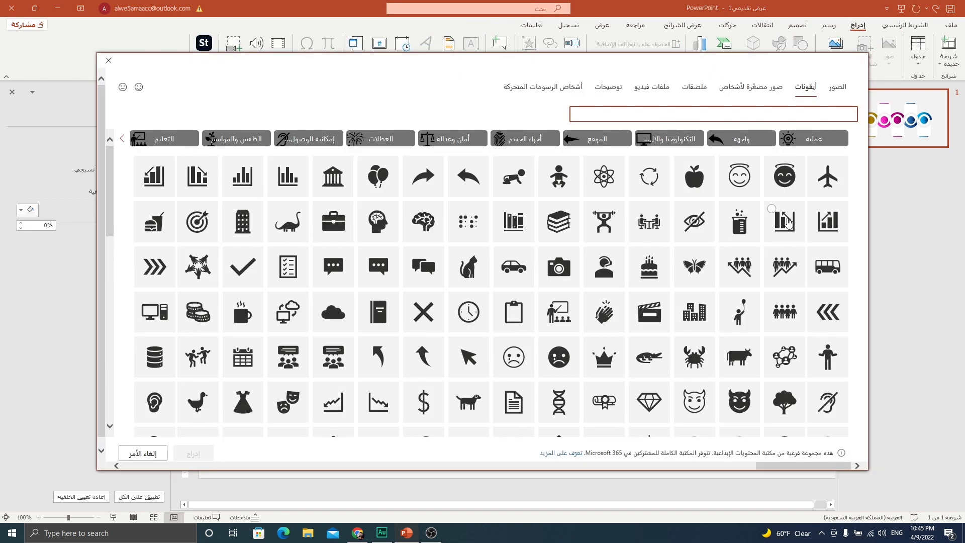
{"action": "left_click", "coordinate": [782, 221]}
{"action": "left_click", "coordinate": [553, 226]}
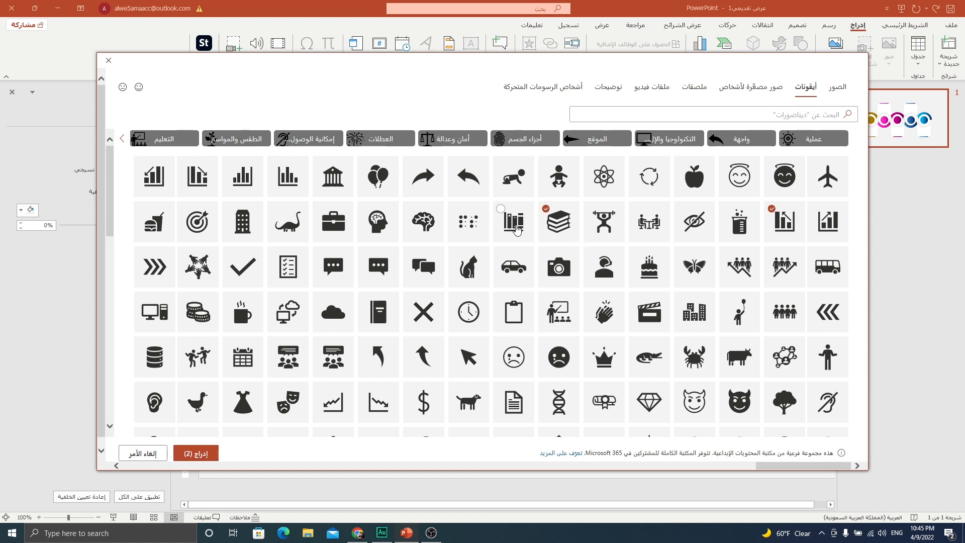
{"action": "left_click", "coordinate": [612, 279]}
{"action": "left_click", "coordinate": [768, 276]}
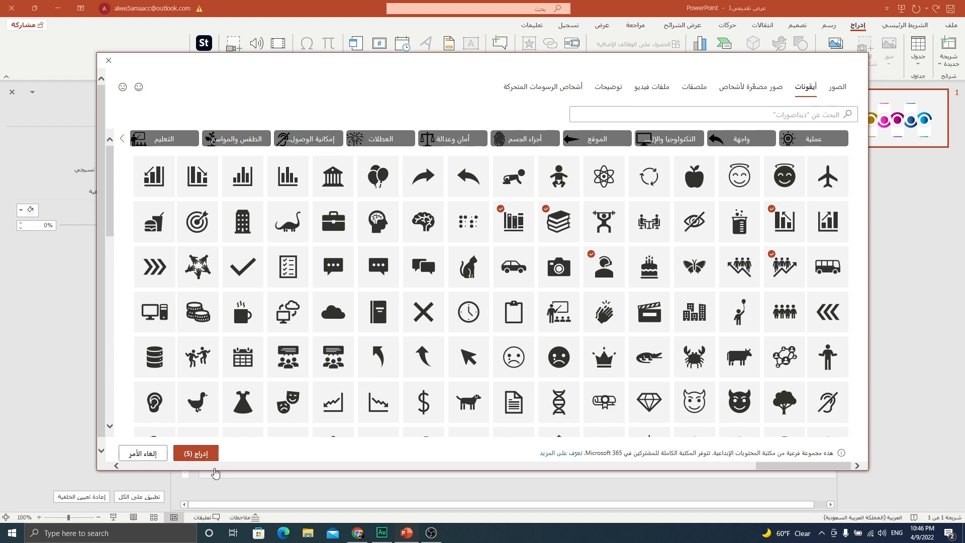
{"action": "left_click", "coordinate": [199, 453]}
- Remove the fill from the five inserted icons and give them a dark grey outline
{"action": "left_click", "coordinate": [667, 41]}
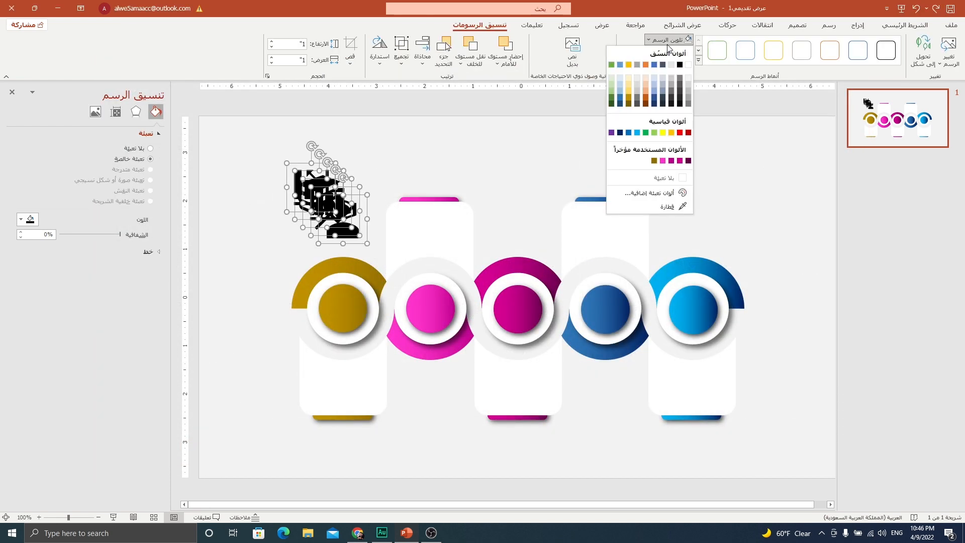
{"action": "left_click", "coordinate": [660, 177]}
{"action": "left_click", "coordinate": [656, 51]}
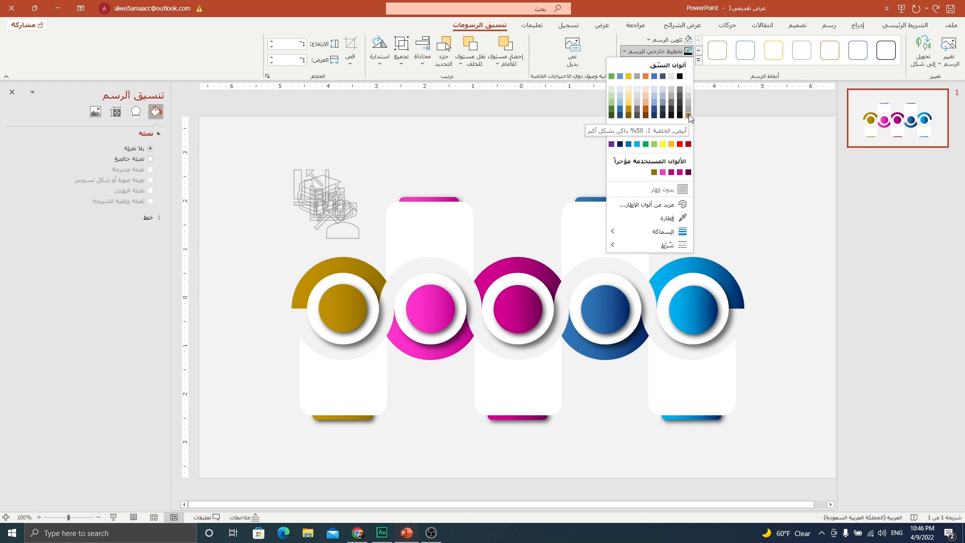
{"action": "left_click", "coordinate": [671, 106]}
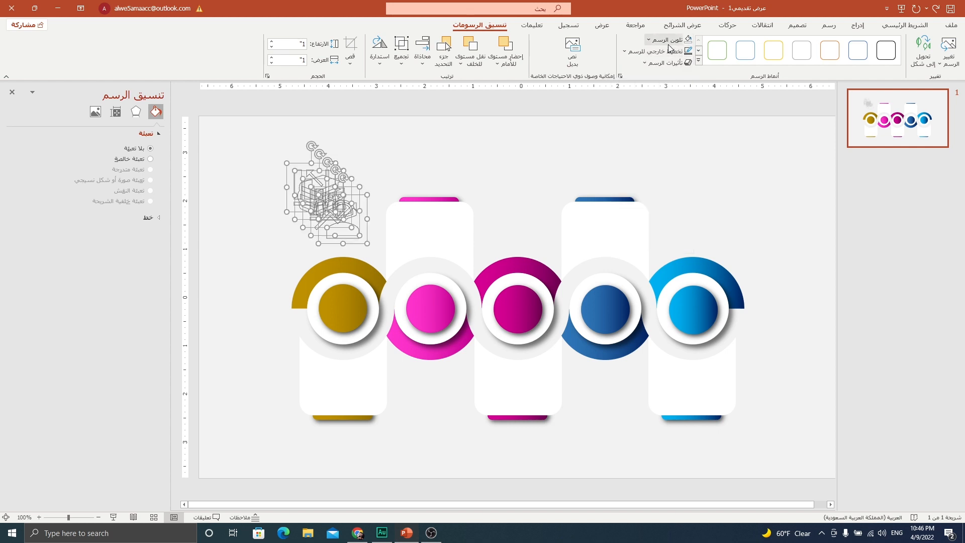
- Set the outline weight of the five icons to 2.25 pt
{"action": "left_click", "coordinate": [667, 40]}
{"action": "left_click", "coordinate": [668, 40]}
{"action": "left_click", "coordinate": [656, 51]}
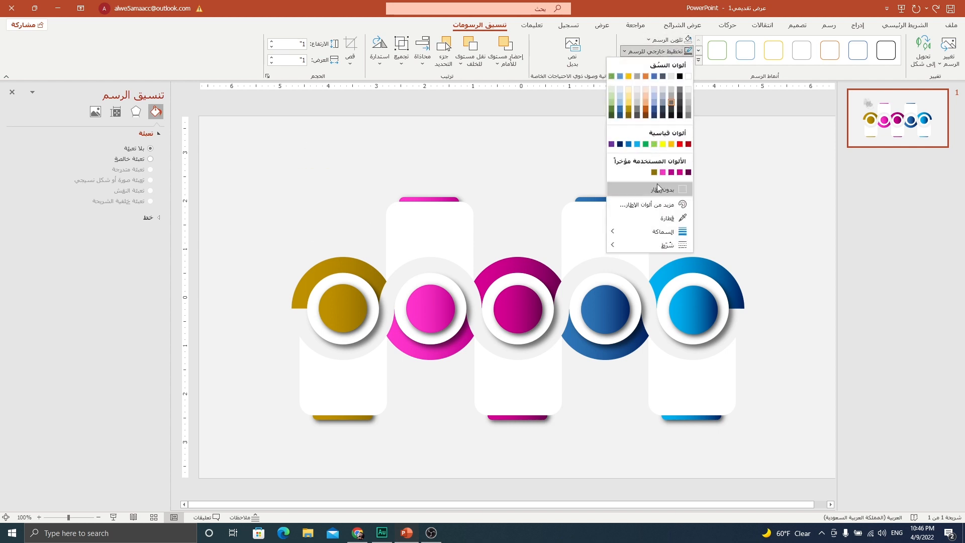
{"action": "mouse_move", "coordinate": [663, 232]}
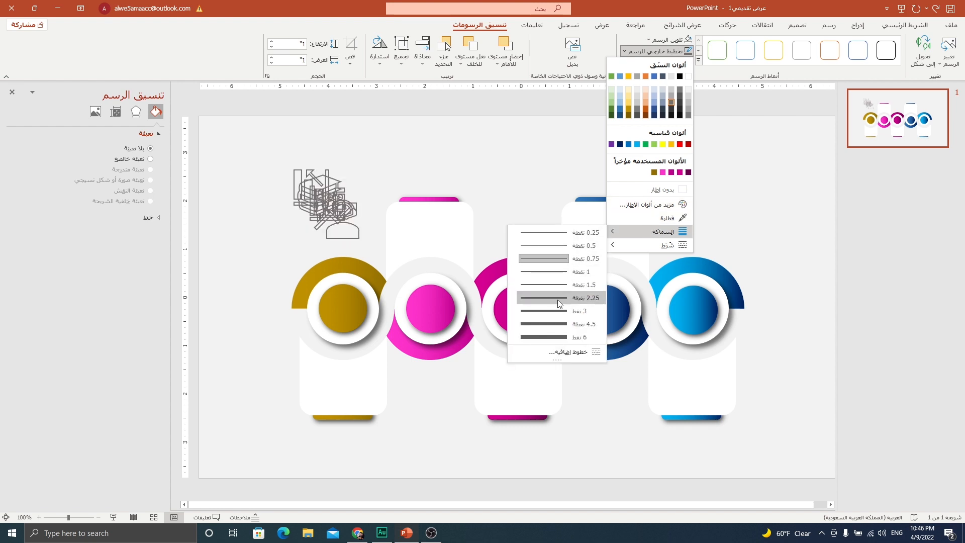
{"action": "left_click", "coordinate": [558, 304]}
{"action": "left_click", "coordinate": [343, 229]}
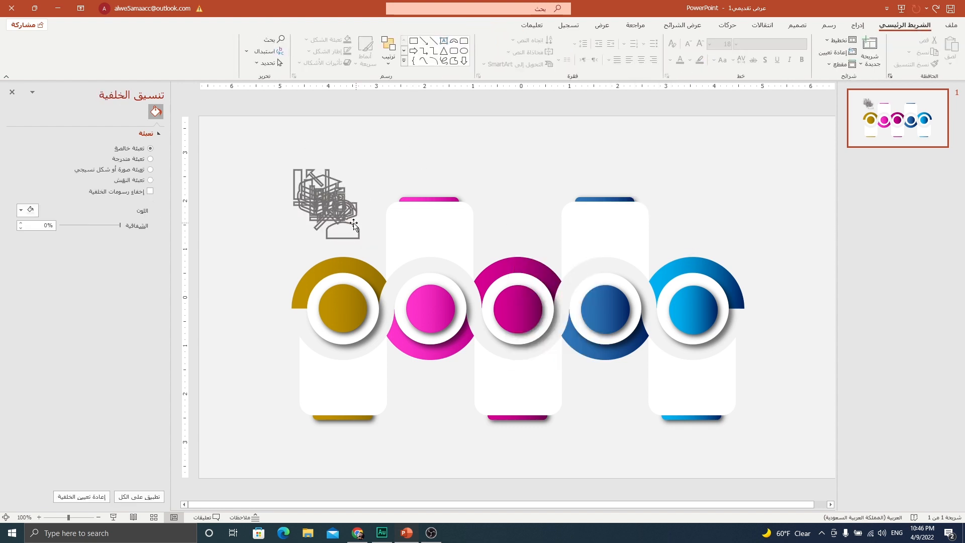
{"action": "left_click_drag", "start_coordinate": [343, 228], "coordinate": [700, 231]}
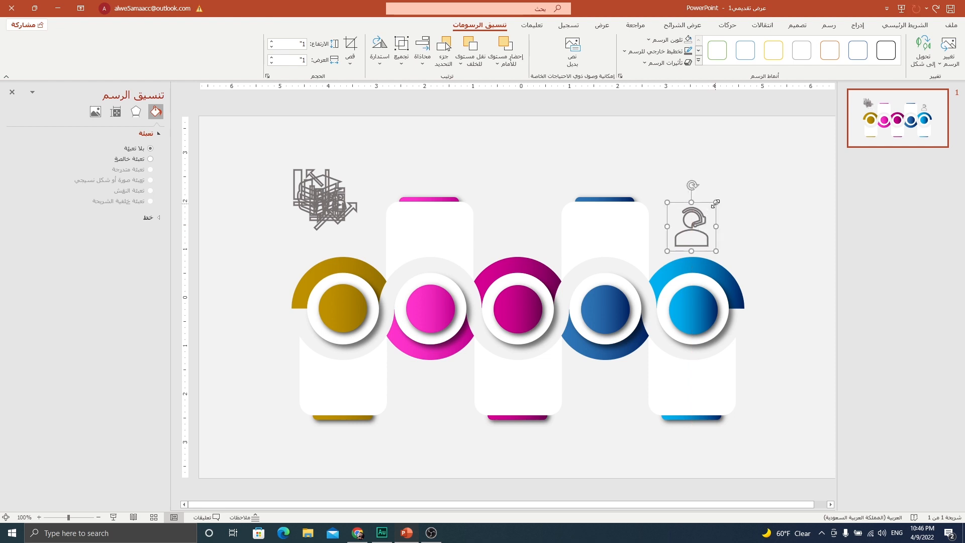
{"action": "key", "text": "ctrl+z"}
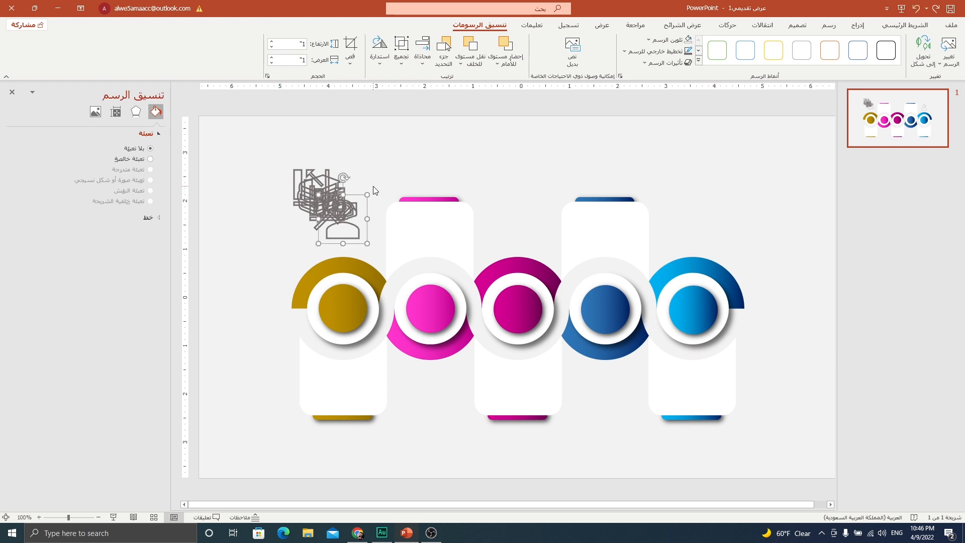
- Shrink all five outlined icons together to 0.8" high and wide
{"action": "left_click_drag", "start_coordinate": [250, 129], "coordinate": [383, 267]}
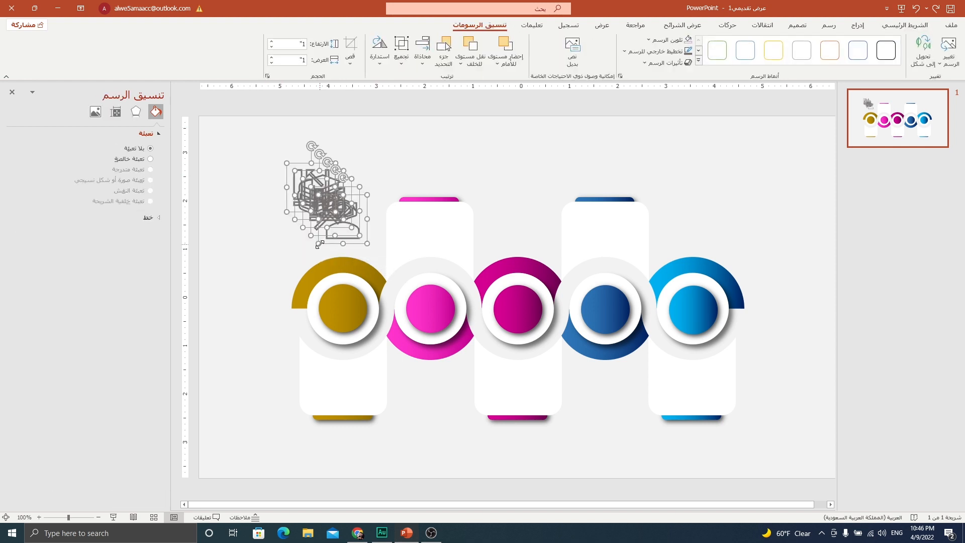
{"action": "left_click_drag", "start_coordinate": [320, 244], "coordinate": [262, 226]}
{"action": "left_click", "coordinate": [290, 207]}
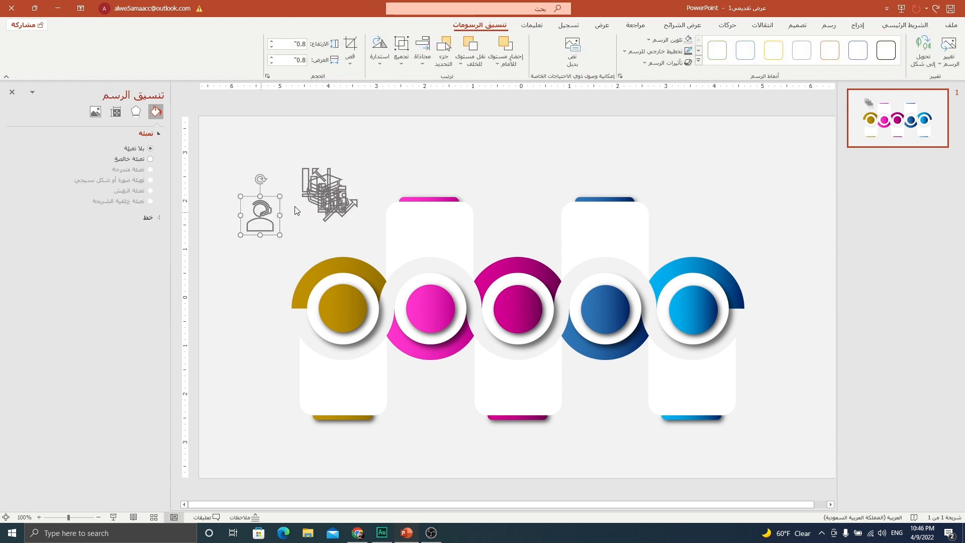
- Place the headset, bar chart and people icons above the gold, magenta and light blue circles, and the book row and book stack below pink and dark blue
{"action": "mouse_move", "coordinate": [340, 206]}
{"action": "left_mouse_down"}
{"action": "mouse_move", "coordinate": [426, 161]}
{"action": "mouse_move", "coordinate": [308, 175]}
{"action": "mouse_move", "coordinate": [345, 221]}
{"action": "left_mouse_up"}
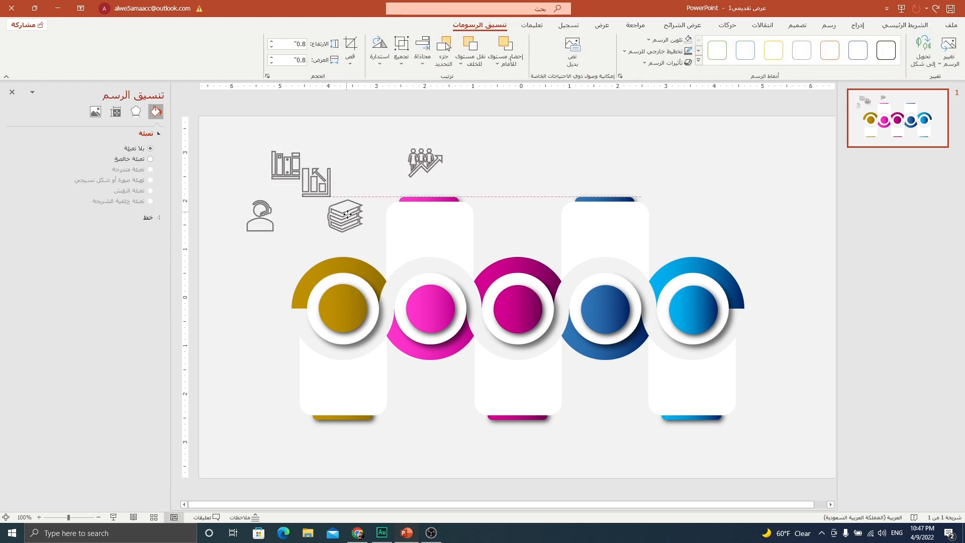
{"action": "left_click_drag", "start_coordinate": [426, 177], "coordinate": [700, 229]}
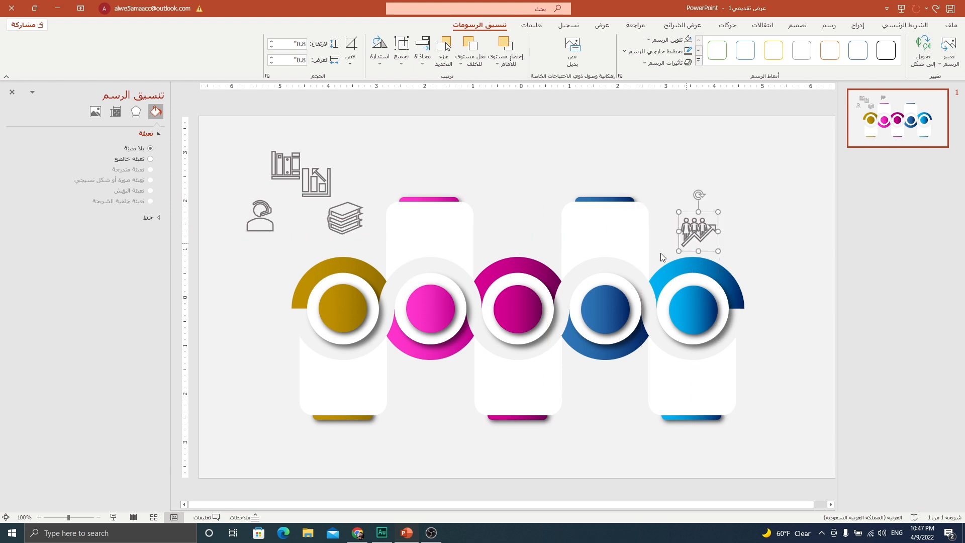
{"action": "left_click_drag", "start_coordinate": [347, 216], "coordinate": [605, 393]}
{"action": "left_click_drag", "start_coordinate": [307, 188], "coordinate": [503, 231]}
{"action": "left_click_drag", "start_coordinate": [286, 169], "coordinate": [426, 402]}
{"action": "left_click", "coordinate": [259, 221]}
{"action": "left_click_drag", "start_coordinate": [259, 221], "coordinate": [340, 237]}
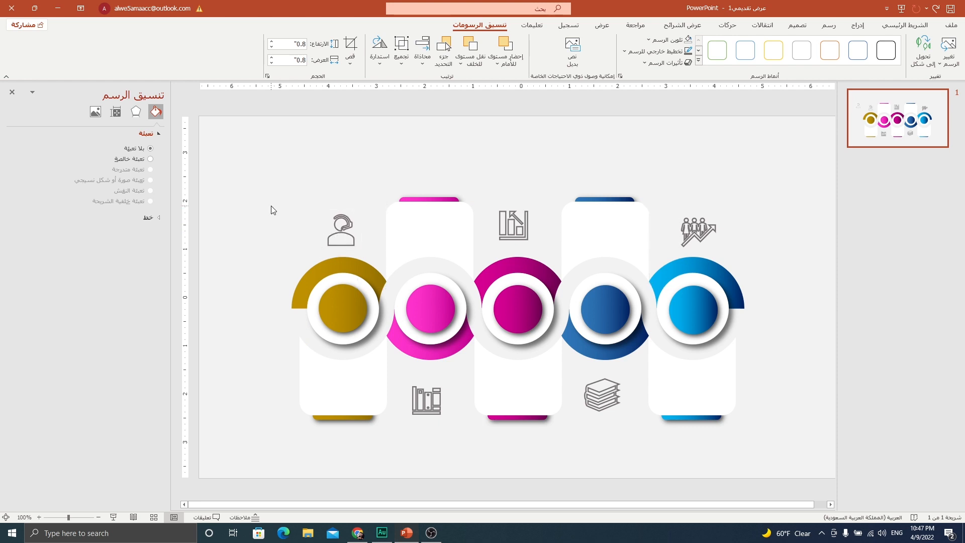
{"action": "left_click", "coordinate": [271, 210]}
- Place copies of the "Lorem ipsum" text box on the pink, dark blue, light blue and magenta circles' white cards
{"action": "left_click", "coordinate": [861, 26]}
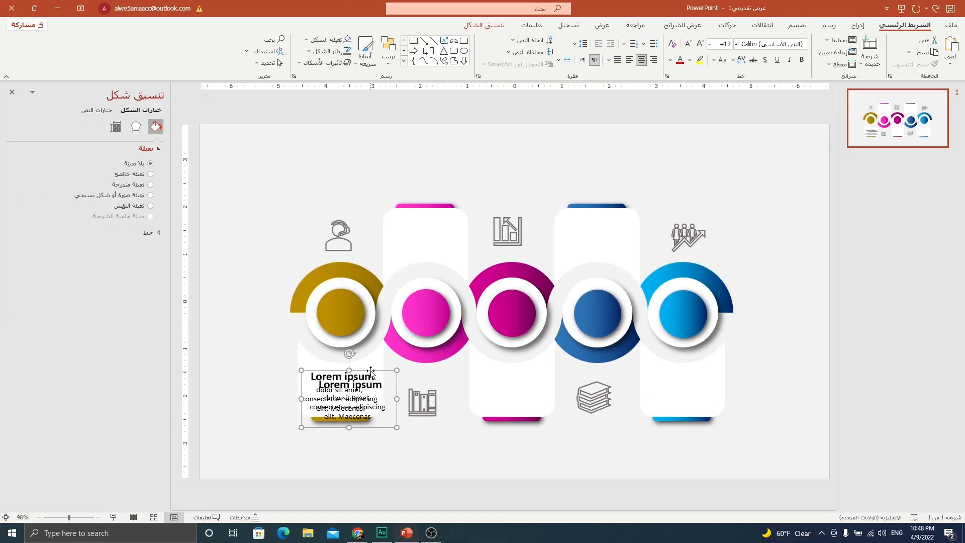
{"action": "left_click_drag", "start_coordinate": [371, 372], "coordinate": [455, 213]}
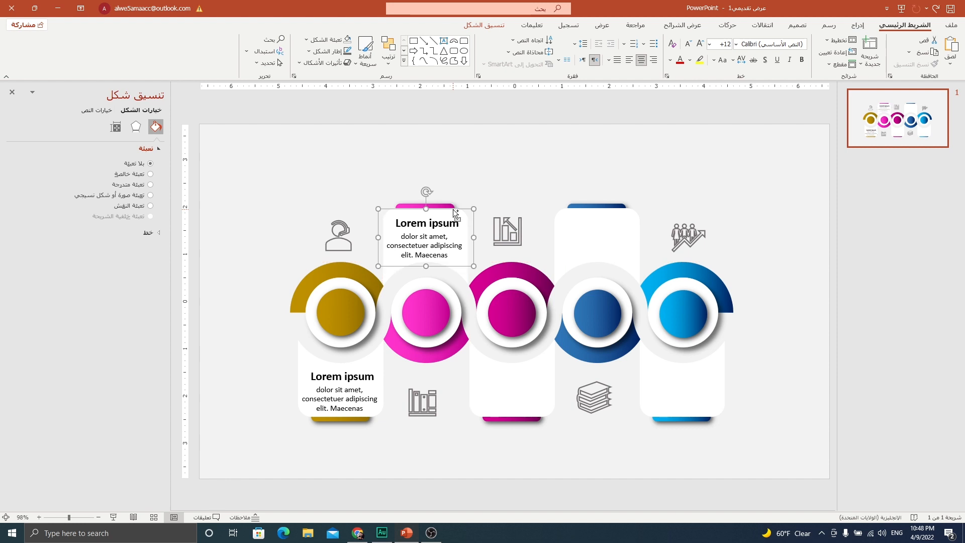
{"action": "key", "text": "ctrl+d"}
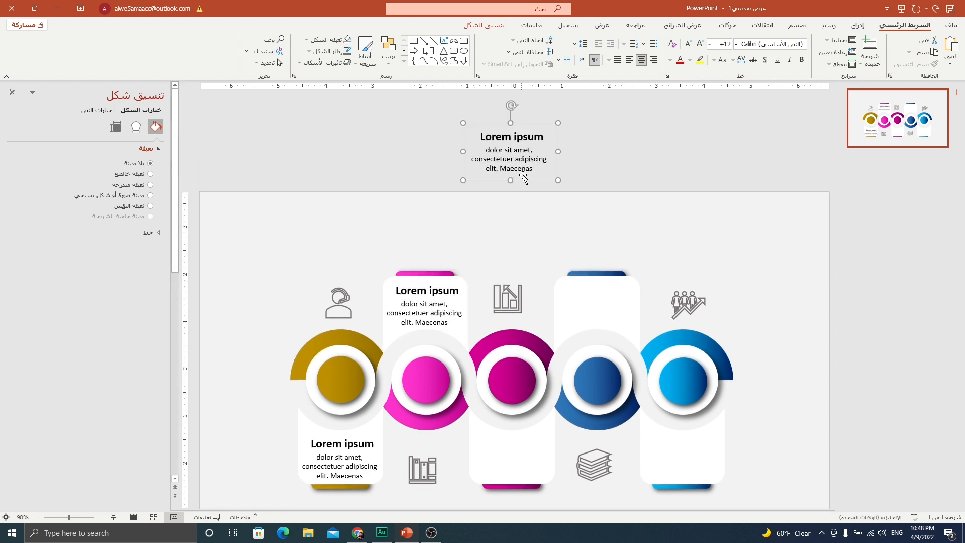
{"action": "left_click_drag", "start_coordinate": [524, 177], "coordinate": [609, 301]}
{"action": "key", "text": "ctrl+d"}
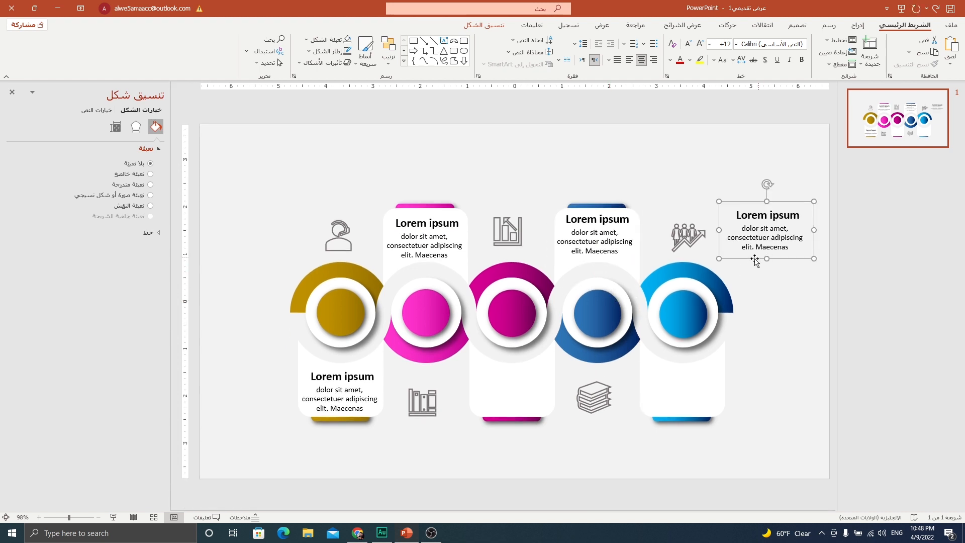
{"action": "left_click_drag", "start_coordinate": [756, 260], "coordinate": [673, 419]}
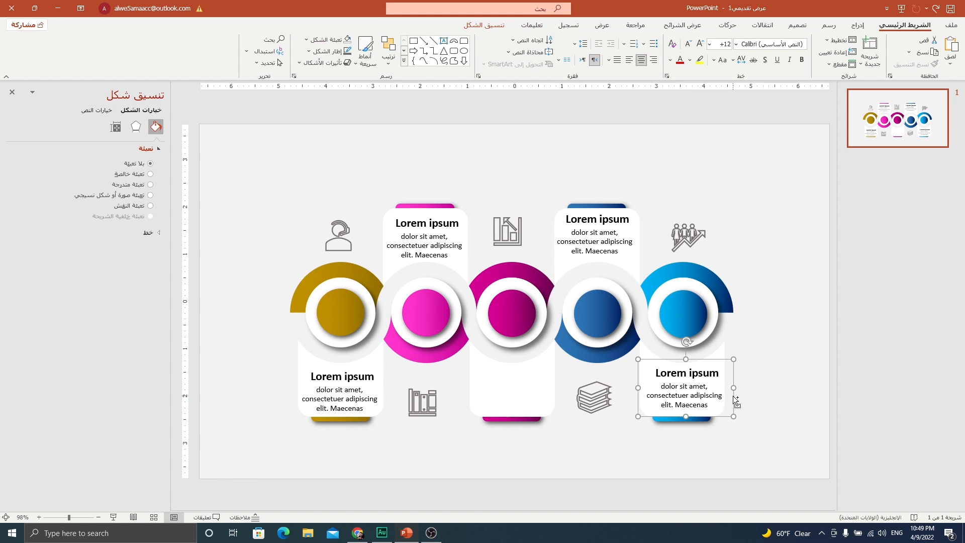
{"action": "left_click_drag", "start_coordinate": [736, 401], "coordinate": [557, 396]}
{"action": "left_click", "coordinate": [832, 143]}
- Insert a black WordArt text reading "01"
{"action": "left_click", "coordinate": [858, 25]}
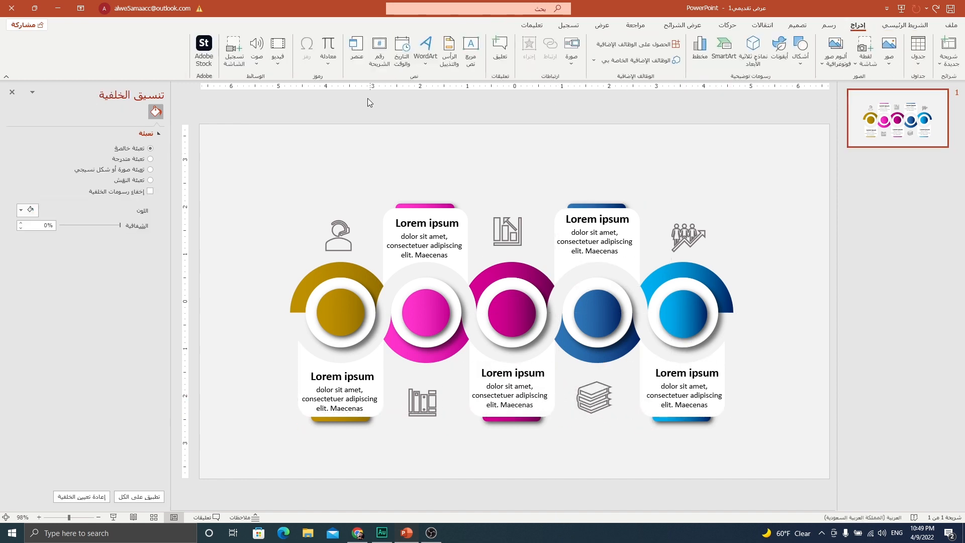
{"action": "left_click", "coordinate": [425, 51]}
{"action": "left_click", "coordinate": [420, 92]}
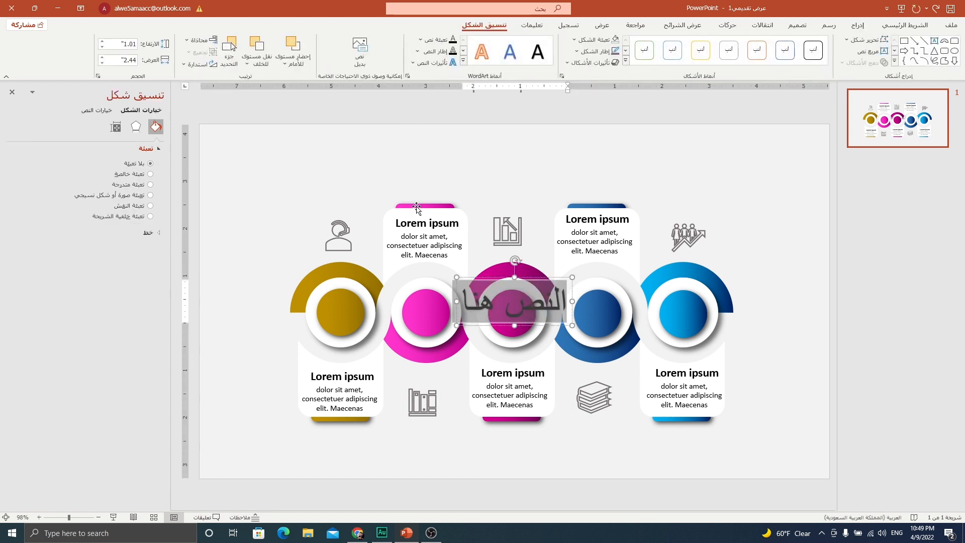
{"action": "type", "text": "01"}
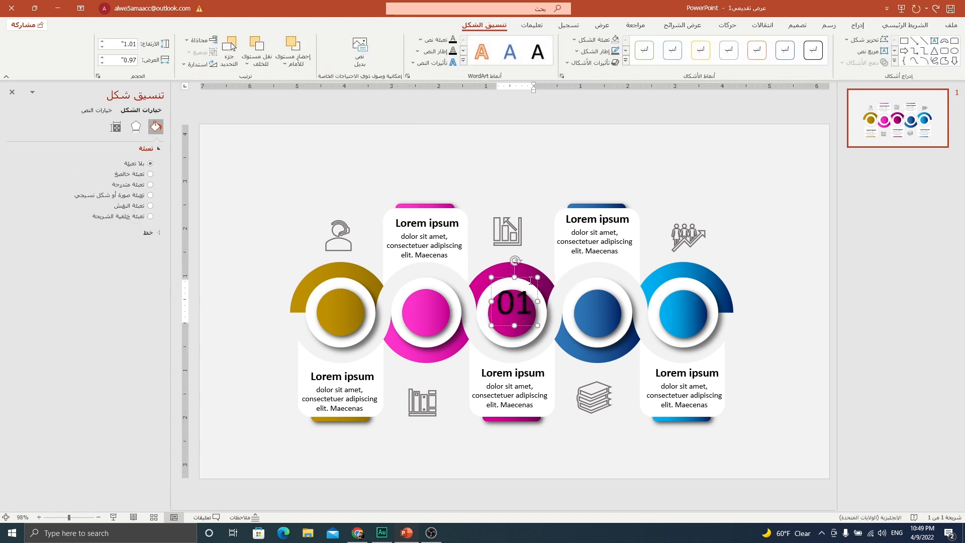
- Move the "01" WordArt onto the gold circle, leaving the grouped infographic in its original place
{"action": "left_click_drag", "start_coordinate": [528, 276], "coordinate": [436, 263]}
{"action": "key", "text": "ctrl+z"}
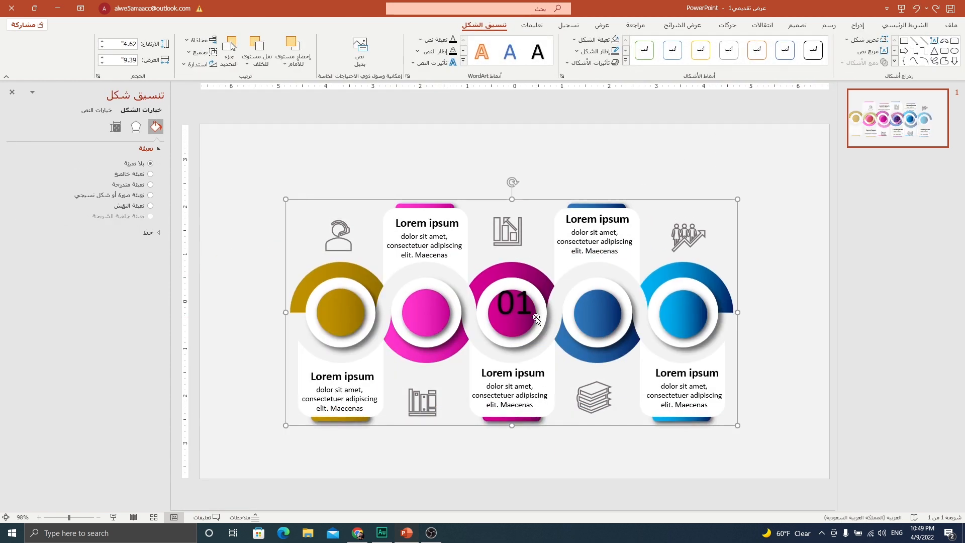
{"action": "left_click", "coordinate": [512, 306]}
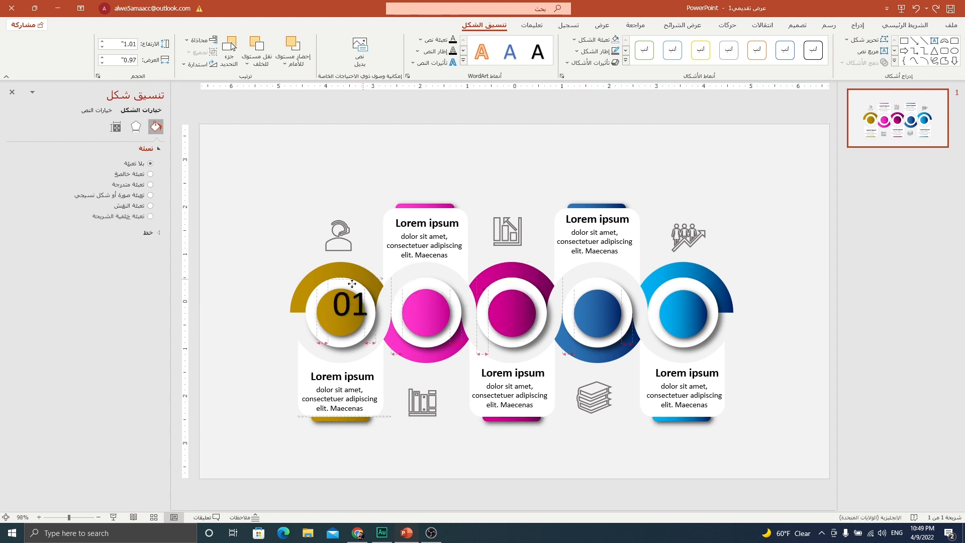